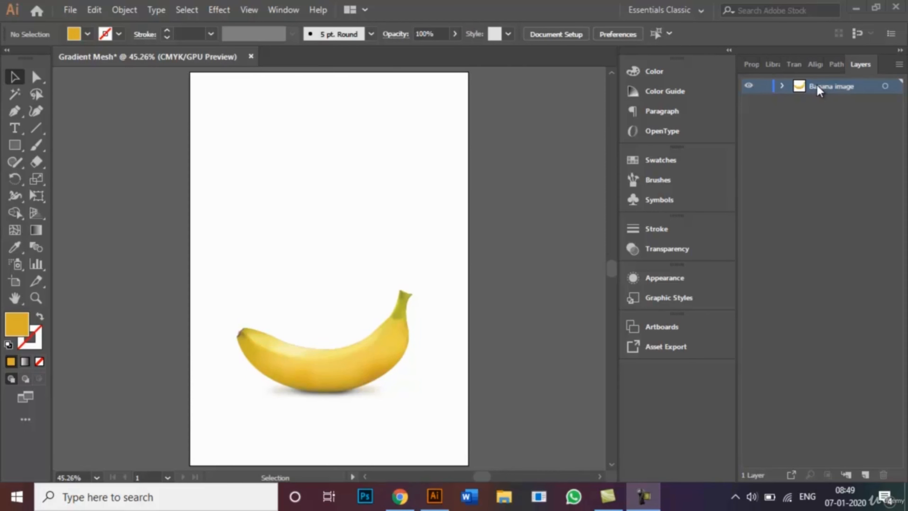
# - Lock the Banana image layer, keeping its name
pyautogui.doubleClick(852, 87)
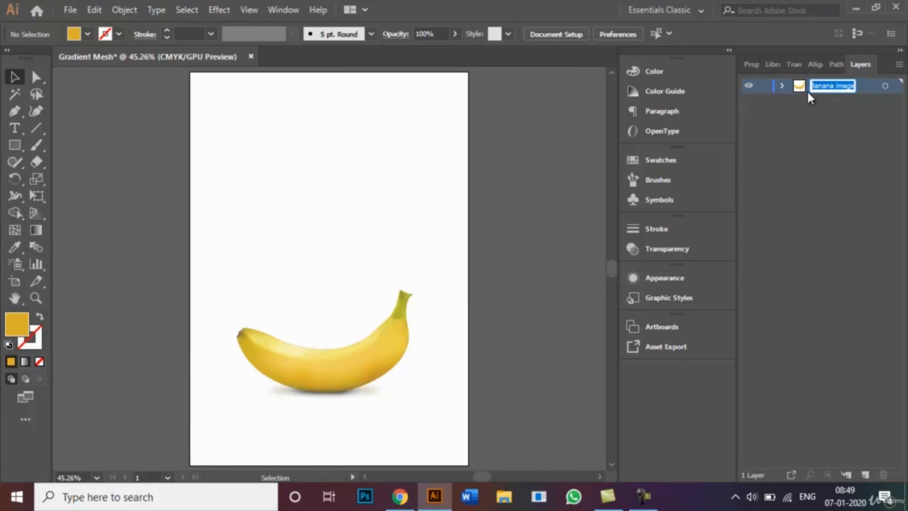
pyautogui.click(852, 128)
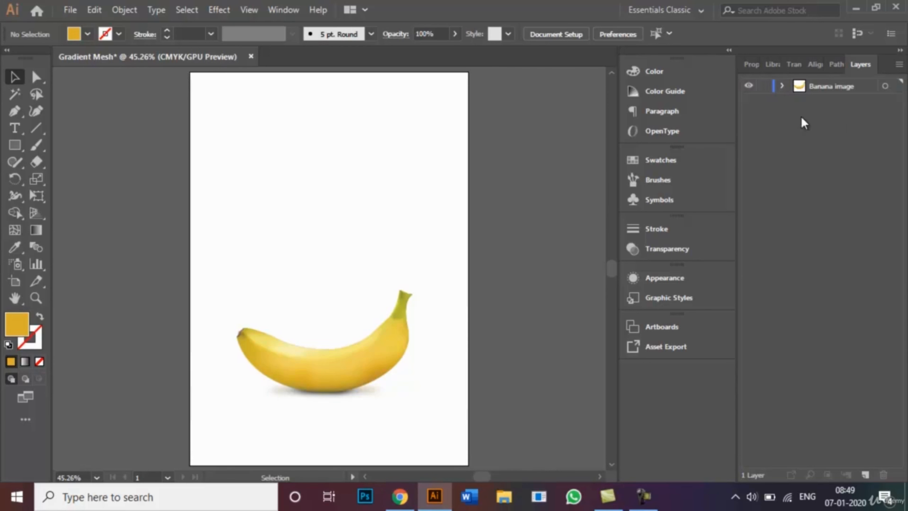
pyautogui.click(763, 87)
# - Create a new layer above the banana photo's layer and name it Gradient Mesh
pyautogui.click(864, 474)
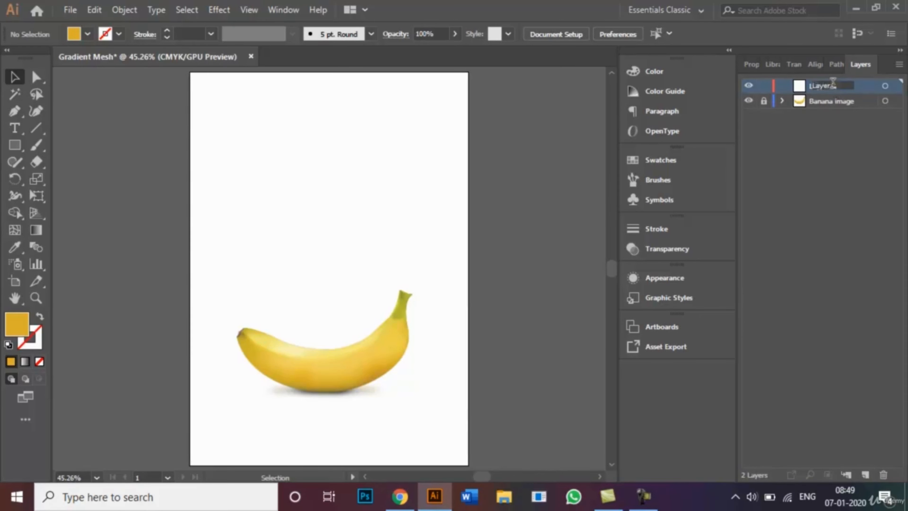
pyautogui.press('BackSpace')
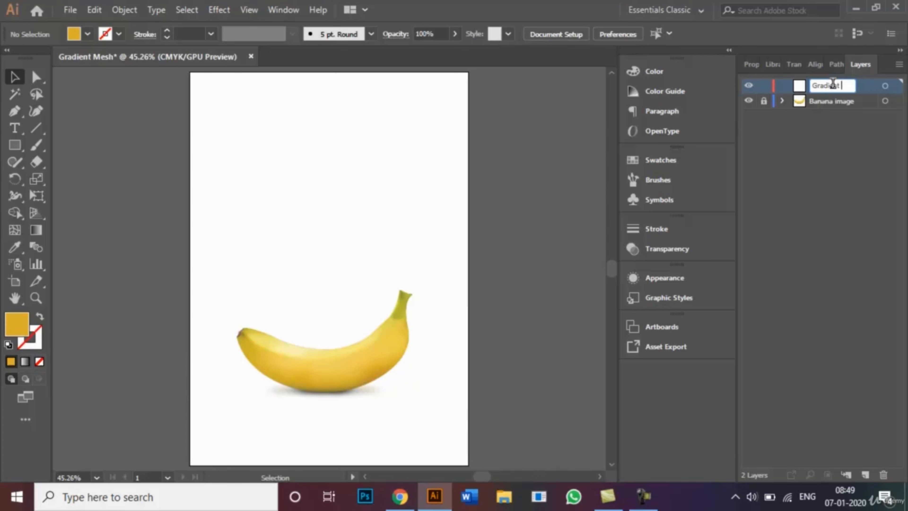
pyautogui.write('Gradient Mesh')
pyautogui.click(804, 174)
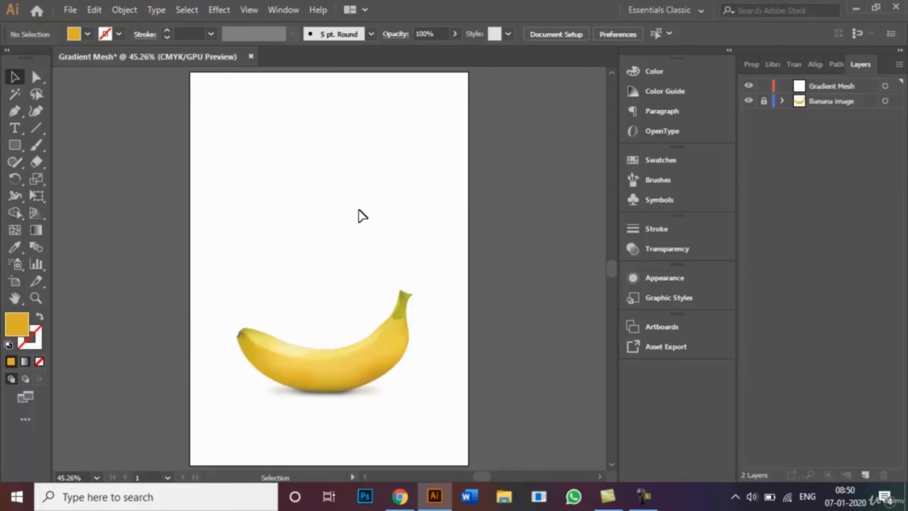
# - Swap fill and stroke, and trace the banana's underside with the Pen tool from its dark tip to the outer corner of the stem
pyautogui.hotkey('ctrl', '+')
pyautogui.hotkey('ctrl', '+')
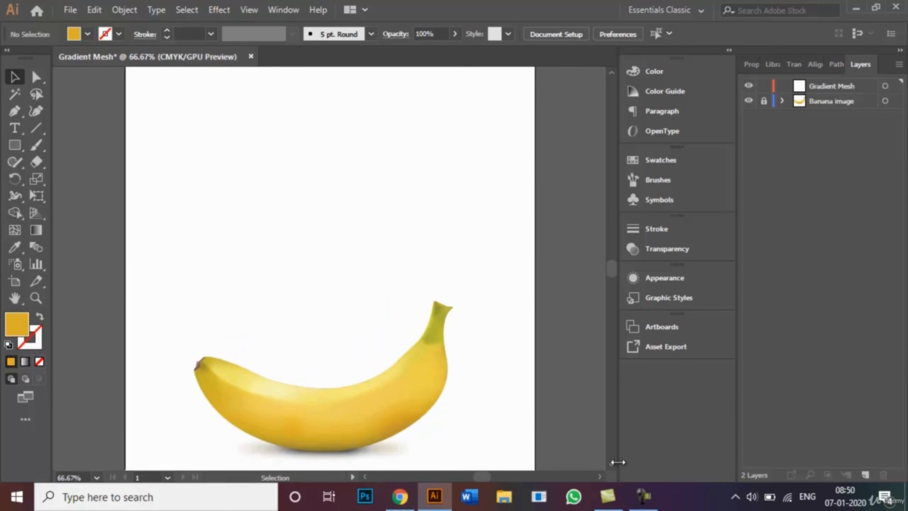
pyautogui.scroll(-3, 613, 465)
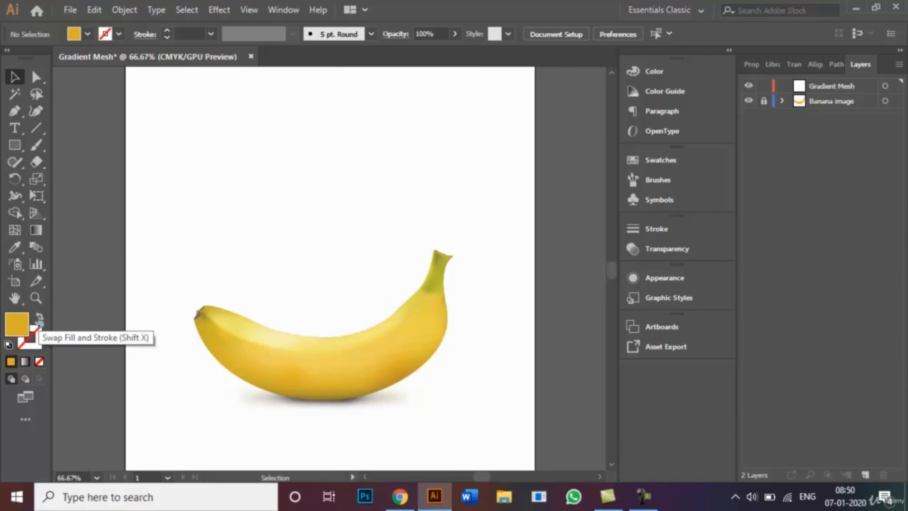
pyautogui.click(40, 320)
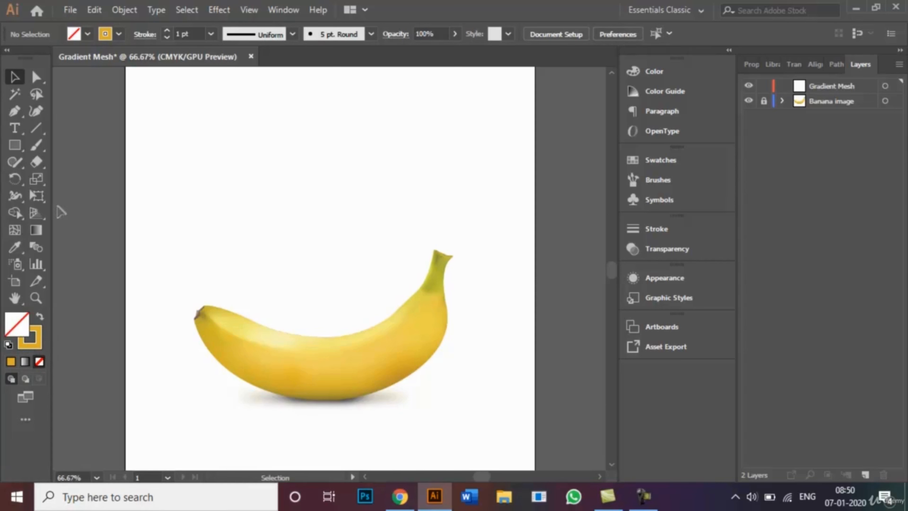
pyautogui.click(16, 111)
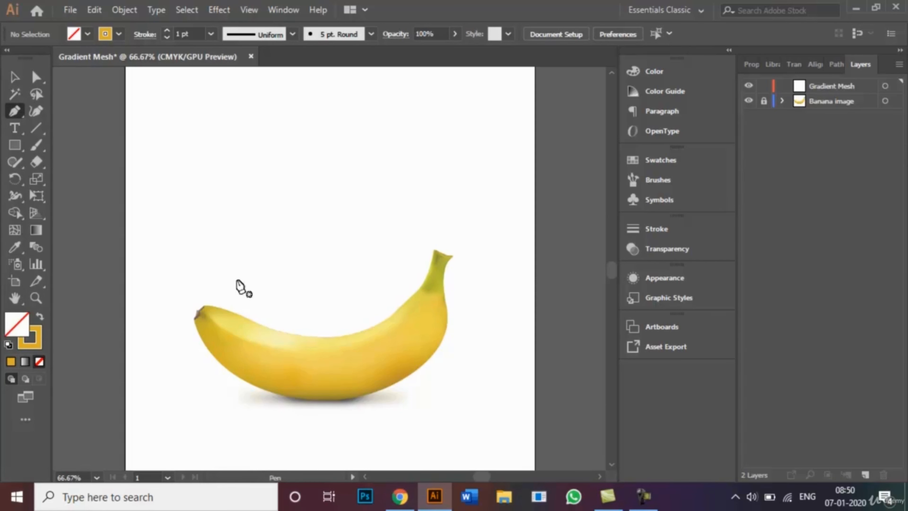
pyautogui.click(198, 310)
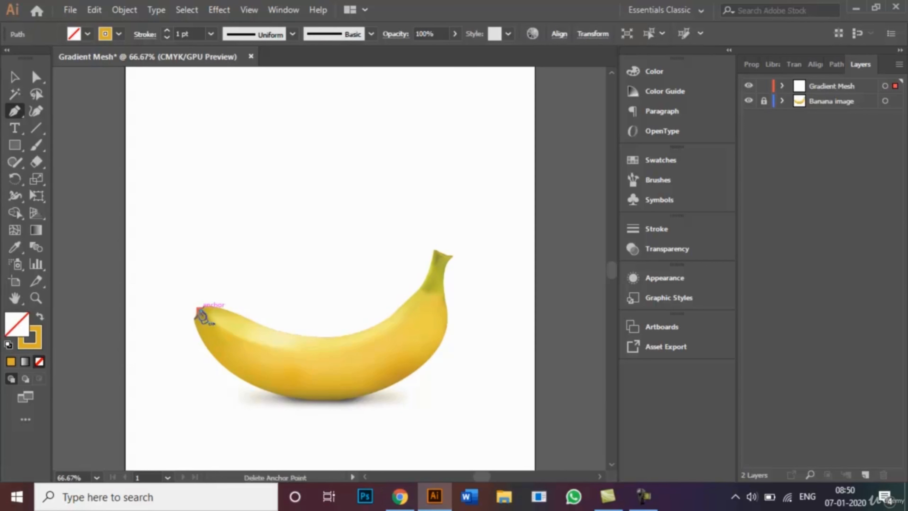
pyautogui.moveTo(199, 335); pyautogui.dragTo(210, 347)
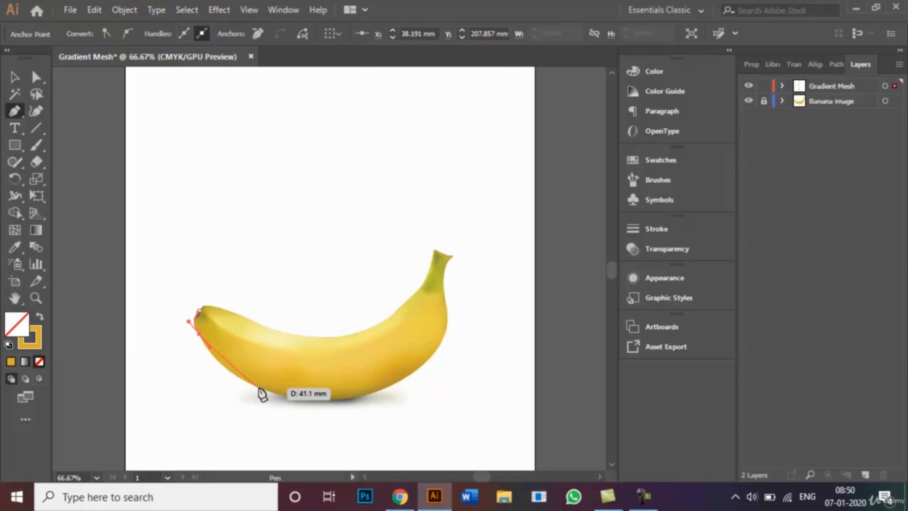
pyautogui.moveTo(259, 388); pyautogui.dragTo(299, 403)
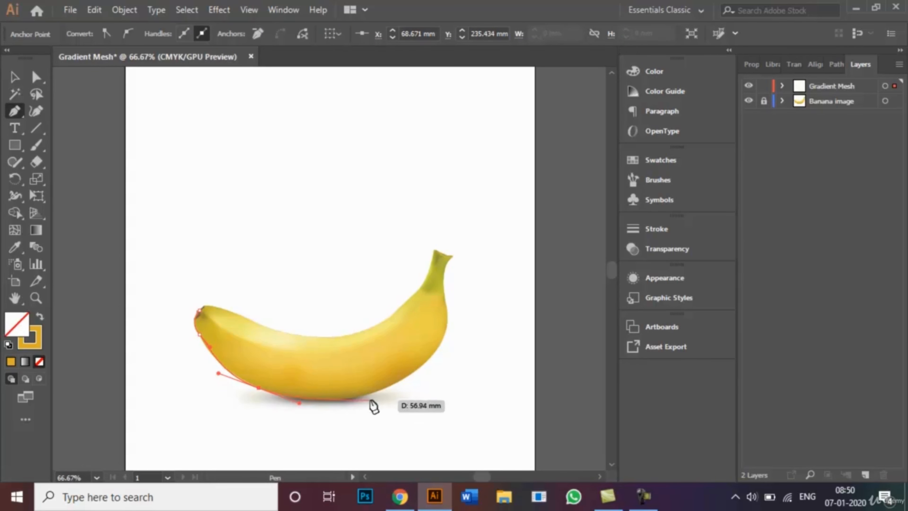
pyautogui.moveTo(386, 389); pyautogui.dragTo(426, 371)
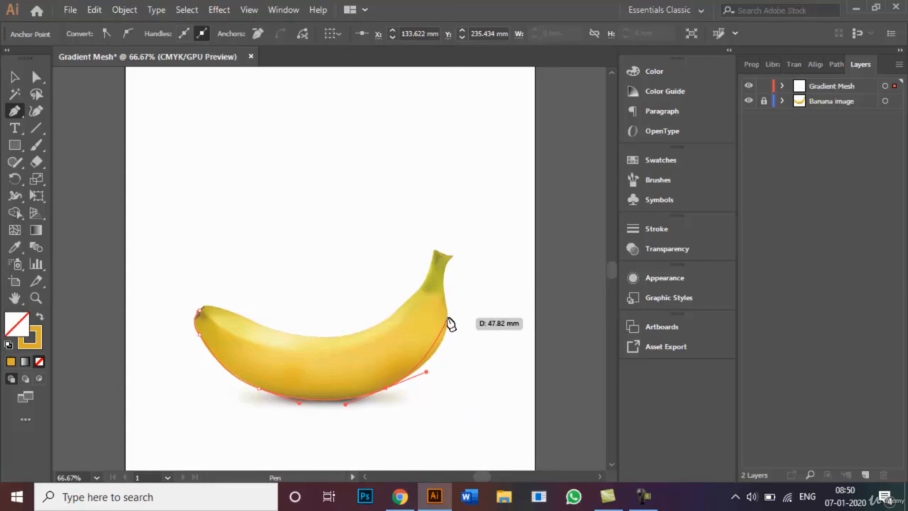
pyautogui.moveTo(448, 317); pyautogui.dragTo(445, 293)
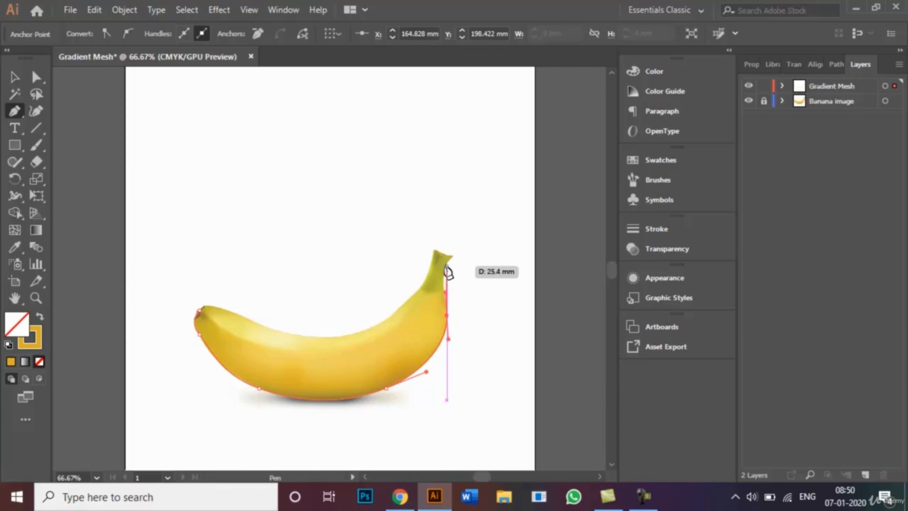
pyautogui.moveTo(451, 257); pyautogui.dragTo(460, 253)
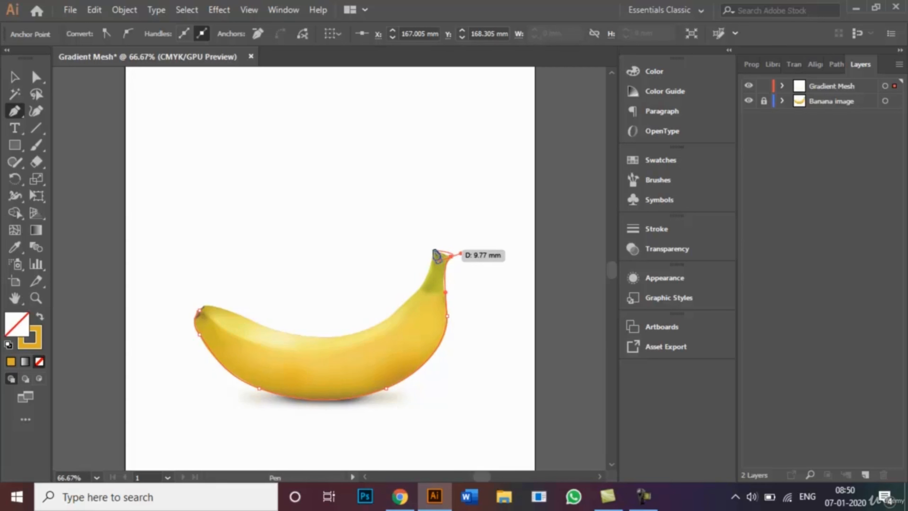
# - Continue the path across the stem's end and along the banana's inner curve, closing it at the dark tip
pyautogui.click(433, 249)
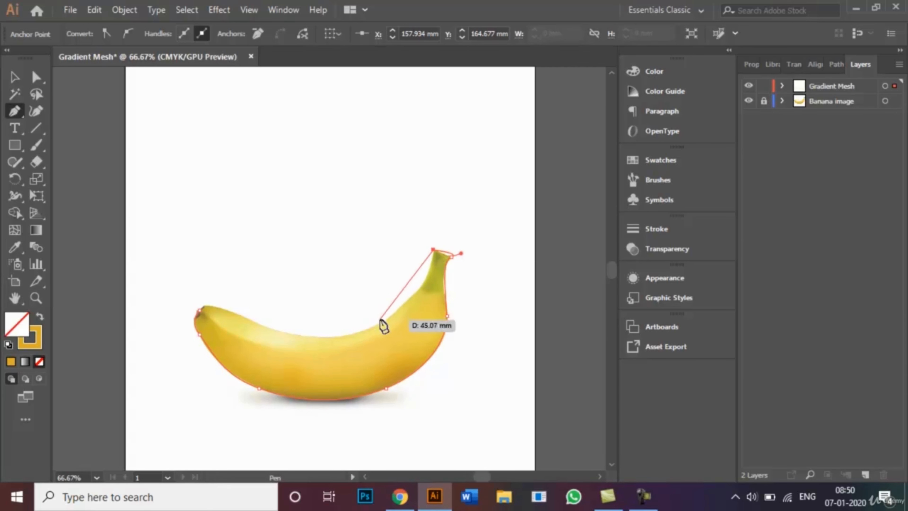
pyautogui.click(405, 304)
pyautogui.moveTo(405, 303); pyautogui.dragTo(347, 337)
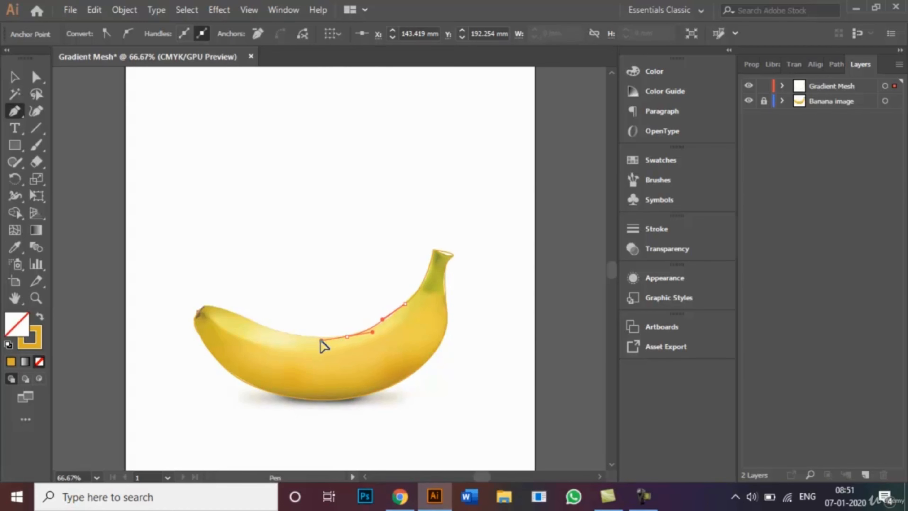
pyautogui.moveTo(320, 338); pyautogui.dragTo(202, 306)
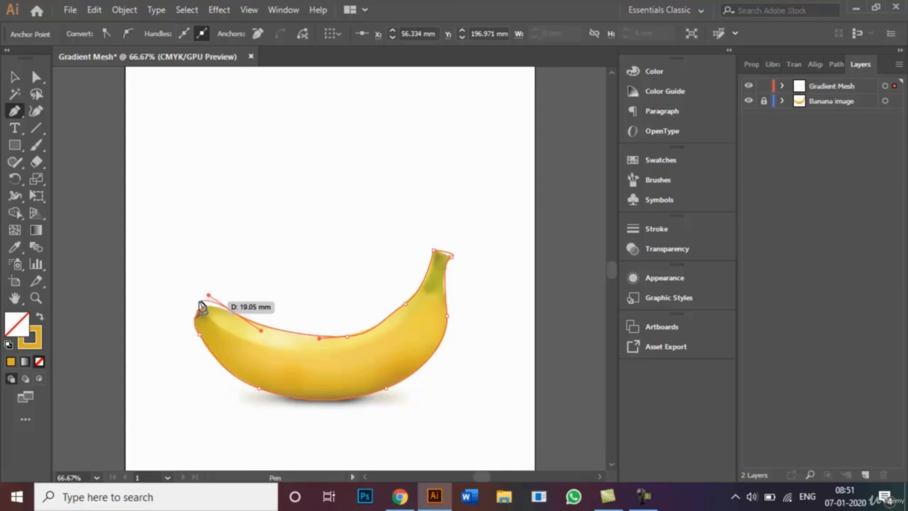
pyautogui.click(199, 309)
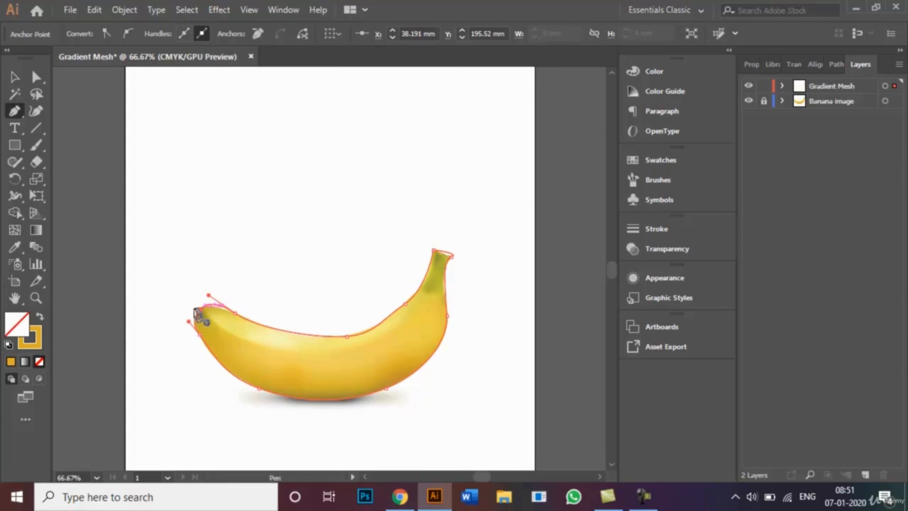
# - Move the finished banana outline up into the empty area above the photo and deselect it
pyautogui.click(12, 81)
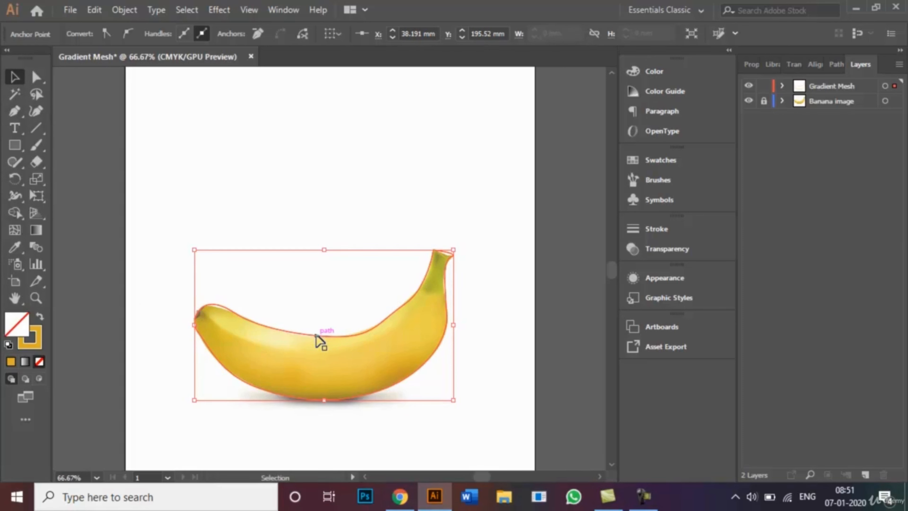
pyautogui.moveTo(315, 335); pyautogui.dragTo(301, 218)
pyautogui.click(450, 216)
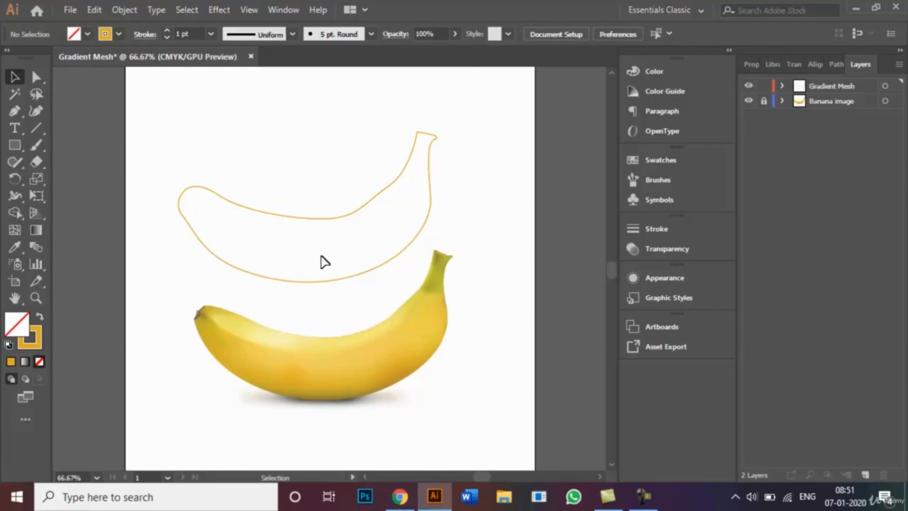
# - Fill the banana outline with a yellow sampled from the photo's body below the stem using the Eyedropper
pyautogui.click(338, 217)
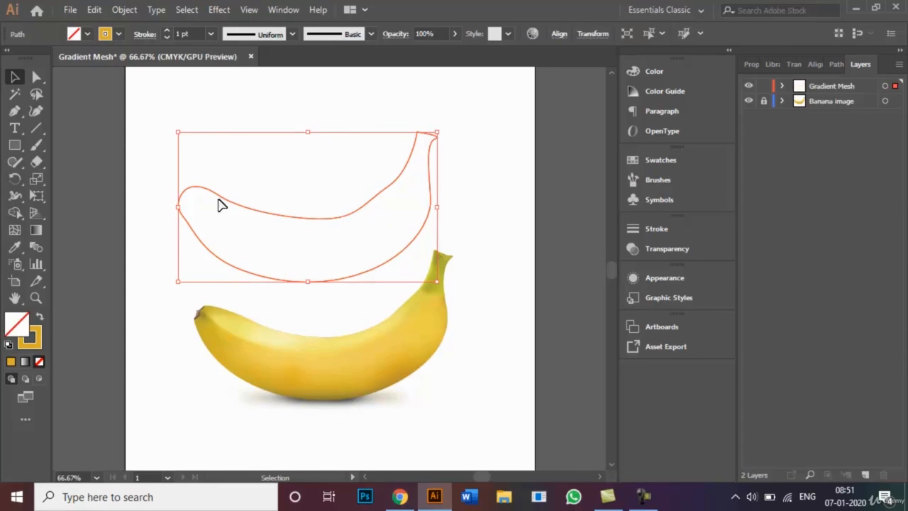
pyautogui.click(15, 248)
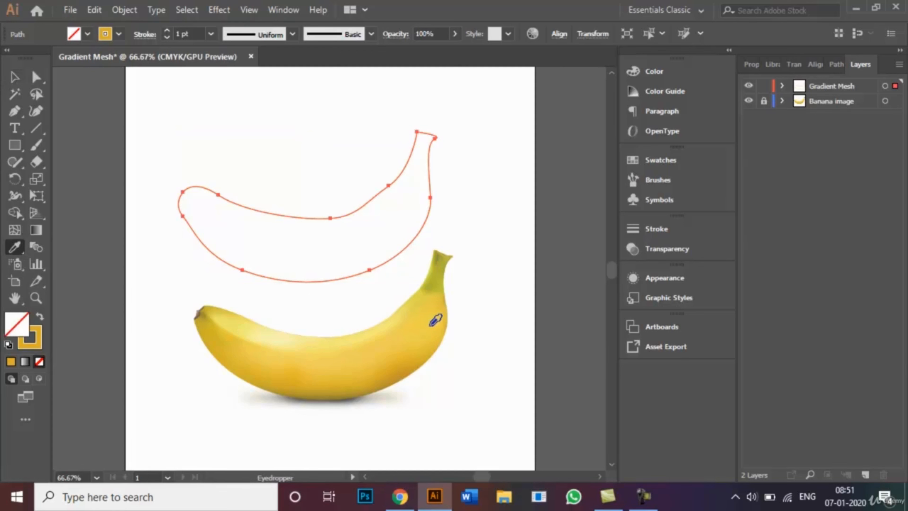
pyautogui.click(435, 320)
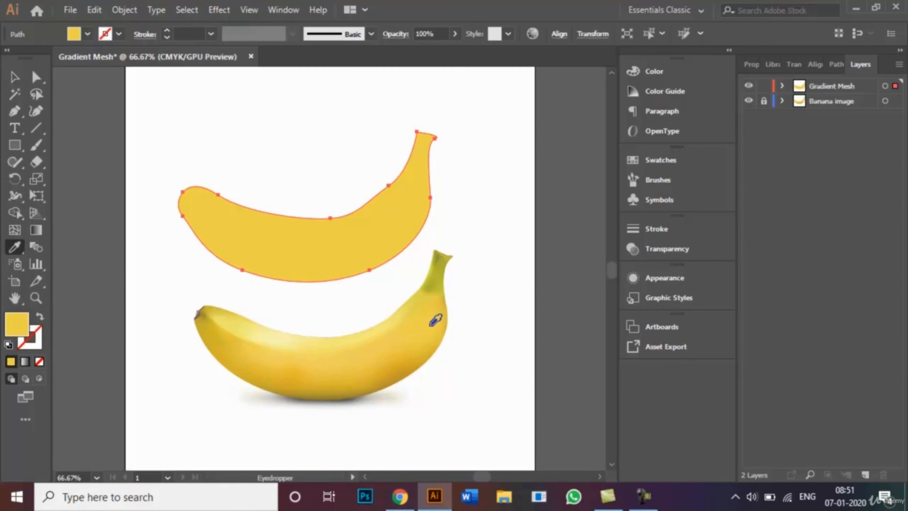
pyautogui.click(7, 80)
pyautogui.click(235, 104)
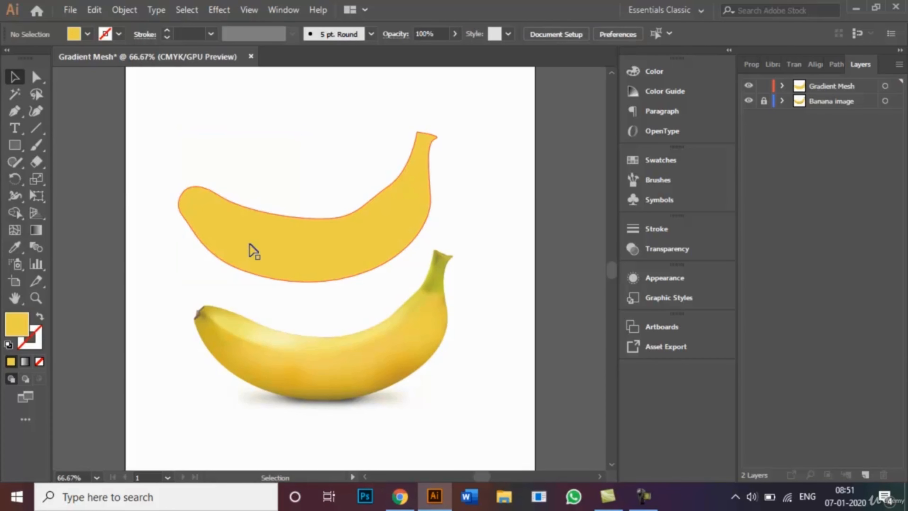
# - Add ten crosswise mesh lines to the yellow banana shape with the Mesh tool, spaced along its inner curve from the rounded tip to the stem
pyautogui.click(254, 251)
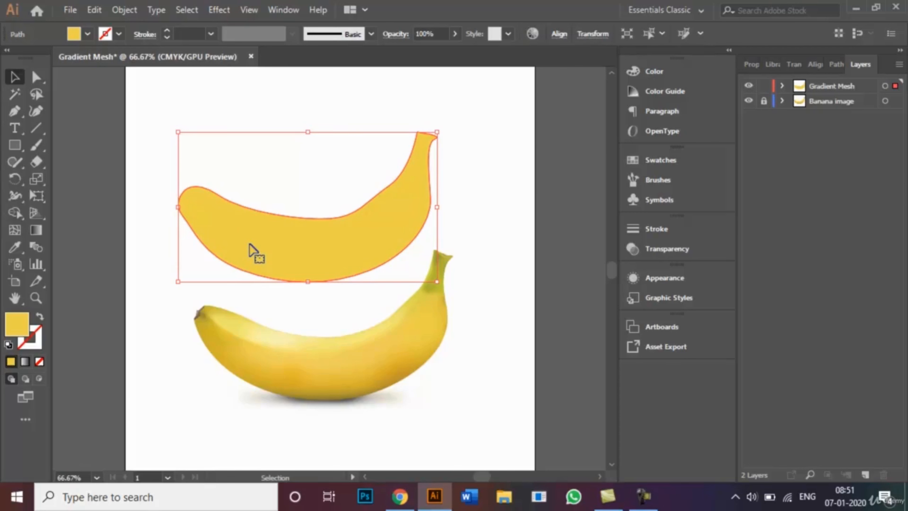
pyautogui.click(16, 231)
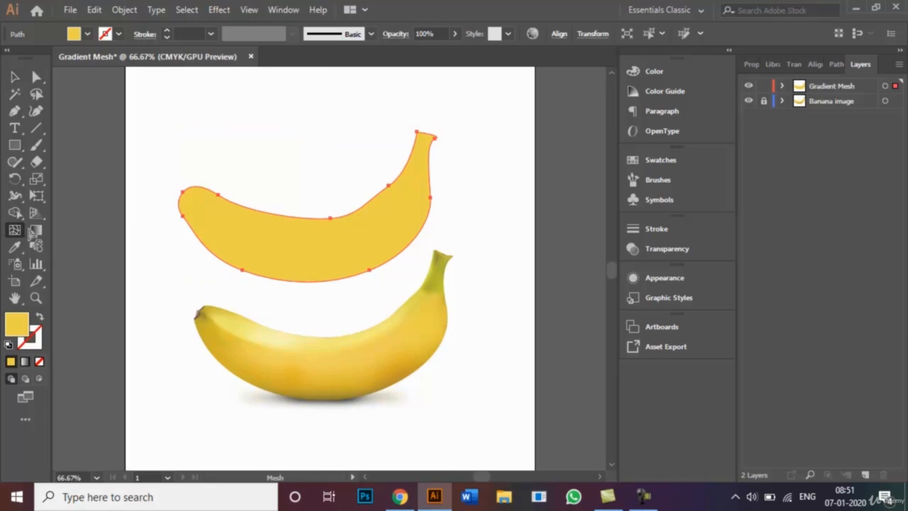
pyautogui.click(196, 186)
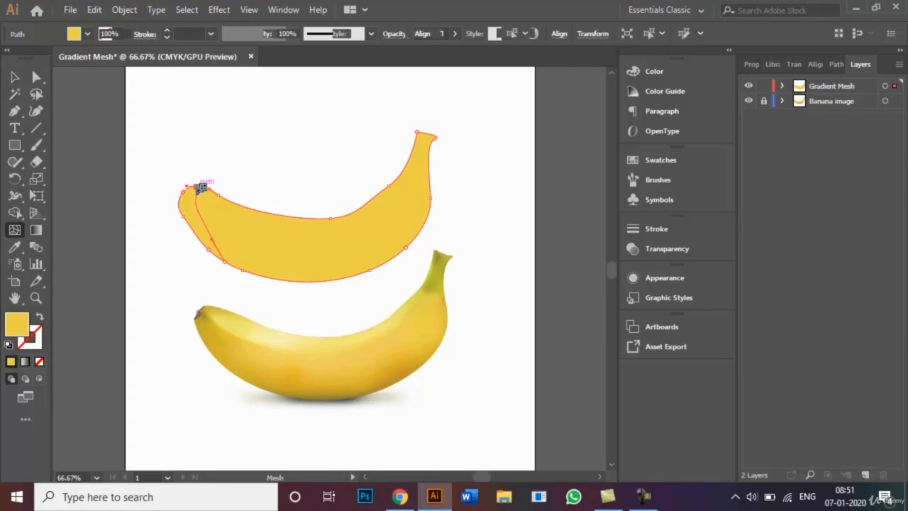
pyautogui.click(227, 200)
pyautogui.click(256, 210)
pyautogui.click(286, 214)
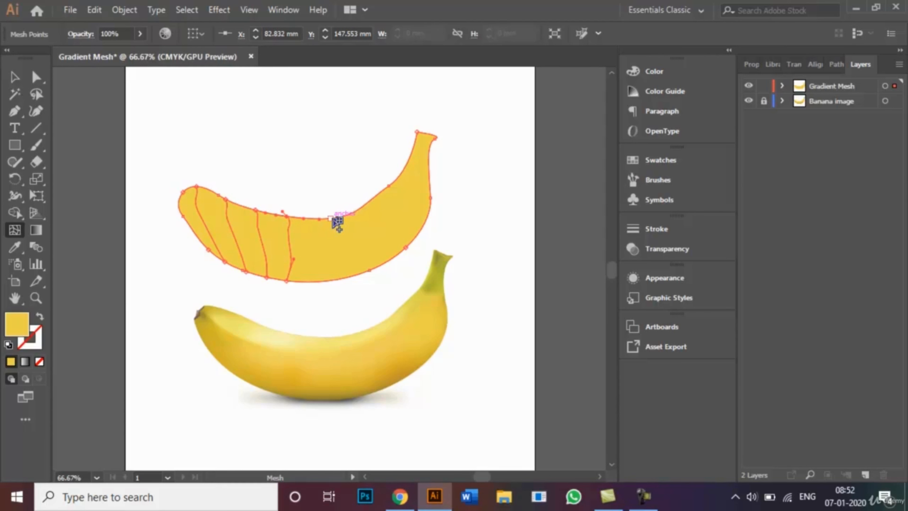
pyautogui.click(313, 217)
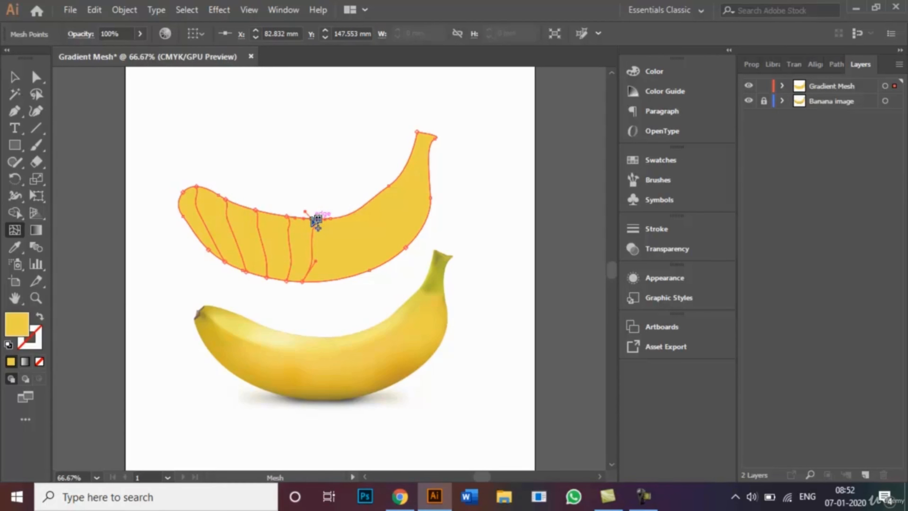
pyautogui.click(341, 217)
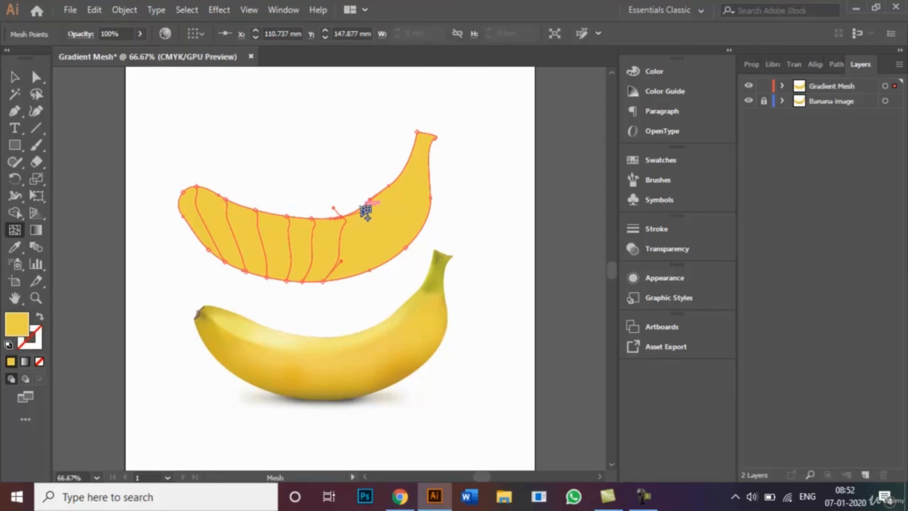
pyautogui.click(360, 206)
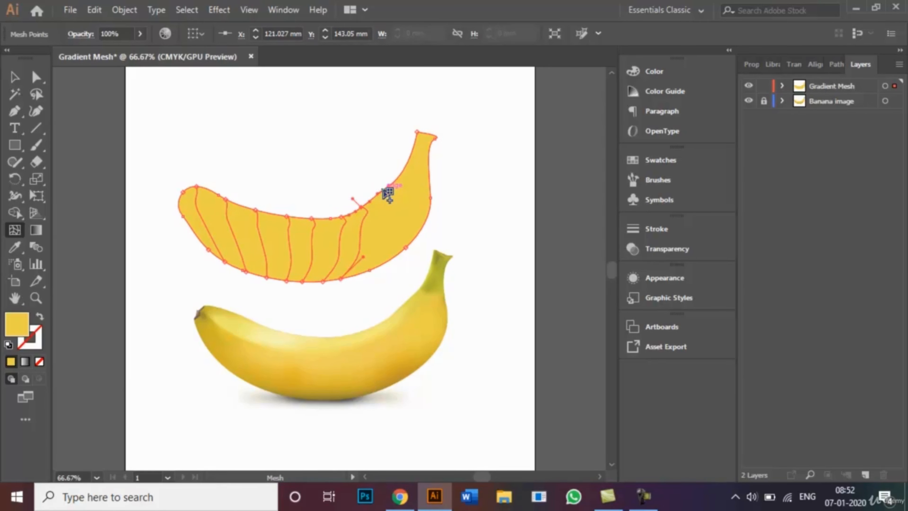
pyautogui.click(382, 190)
pyautogui.click(400, 173)
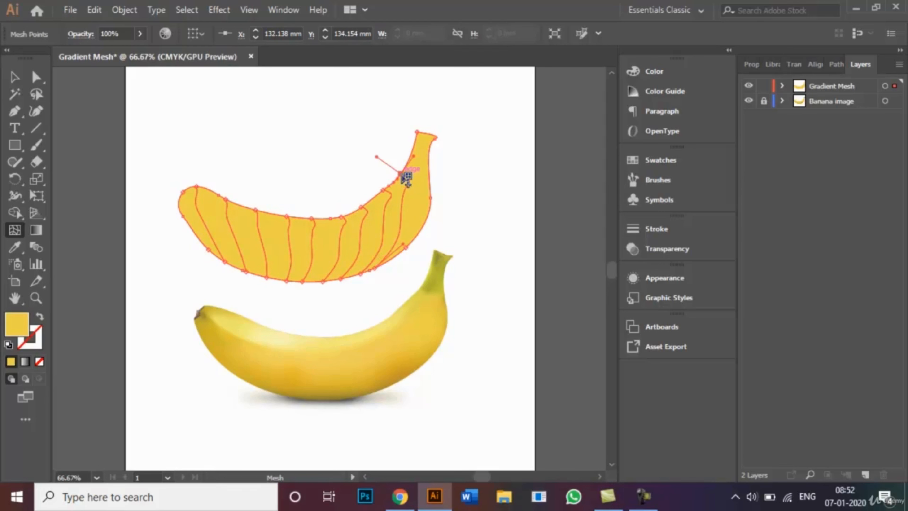
pyautogui.click(413, 147)
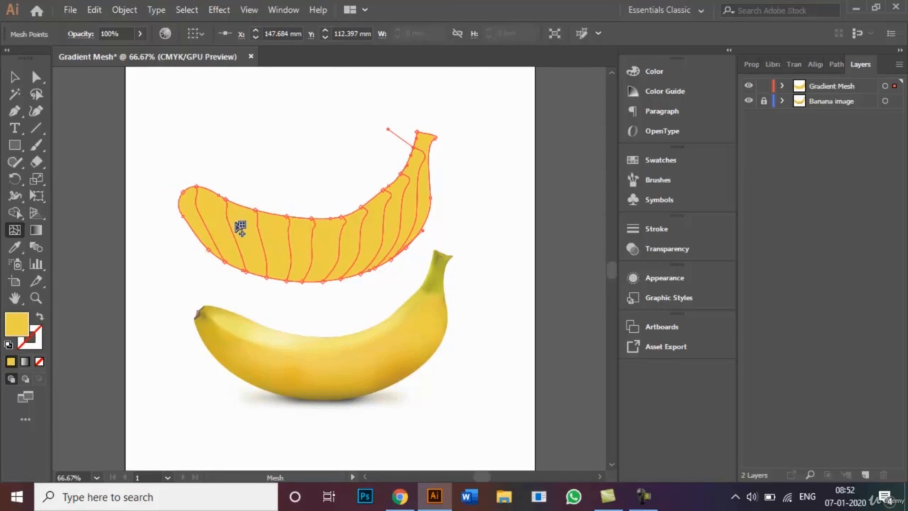
# - Add four lengthwise mesh lines from the banana's rounded tip to the stem, plus one more crosswise line near the tip
pyautogui.click(181, 196)
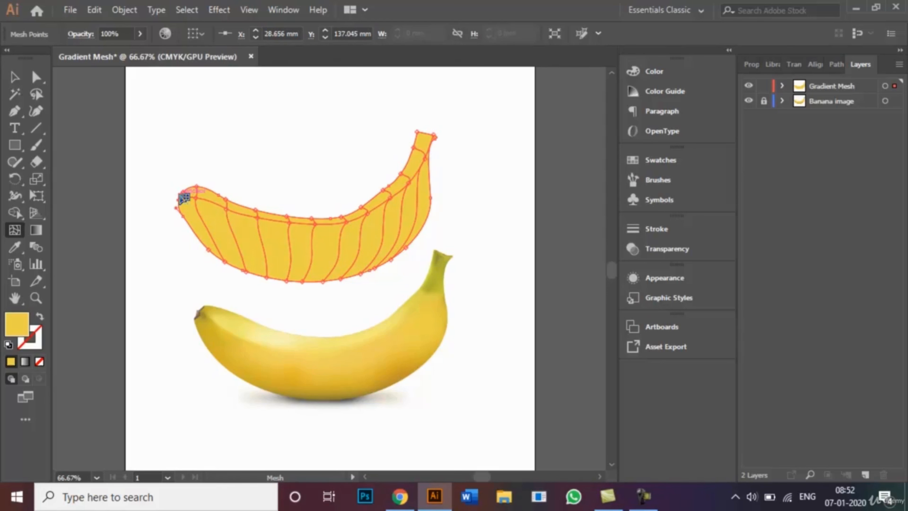
pyautogui.click(191, 223)
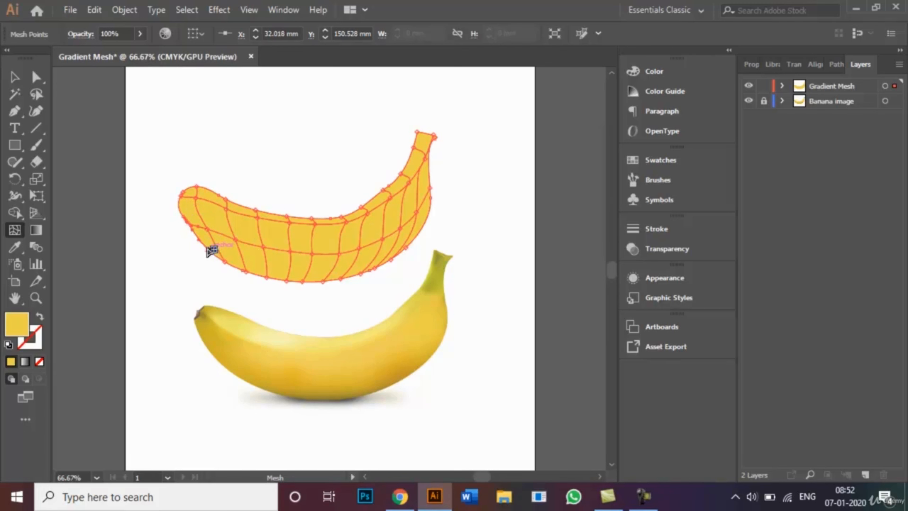
pyautogui.click(214, 256)
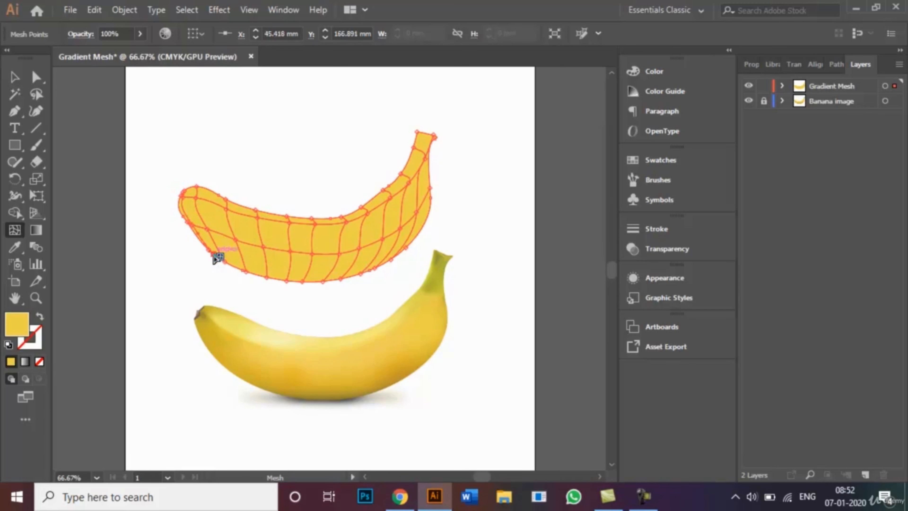
pyautogui.click(233, 266)
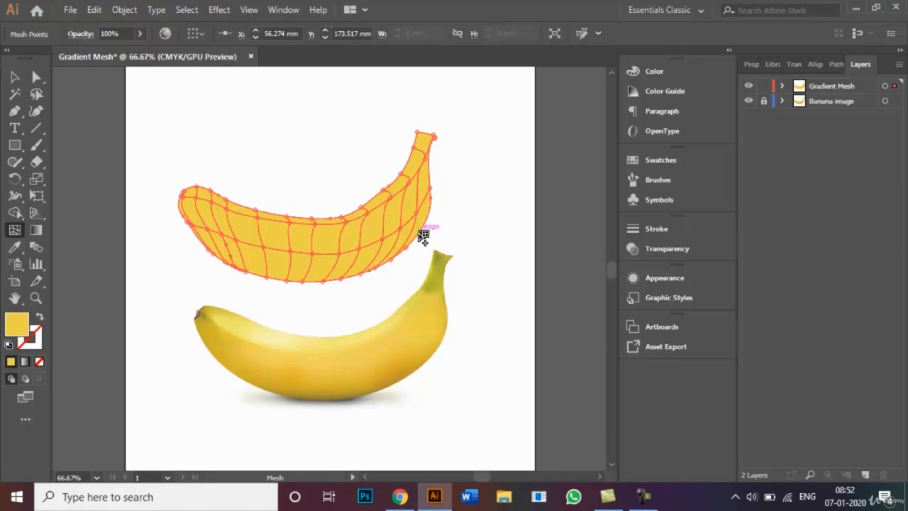
pyautogui.click(429, 217)
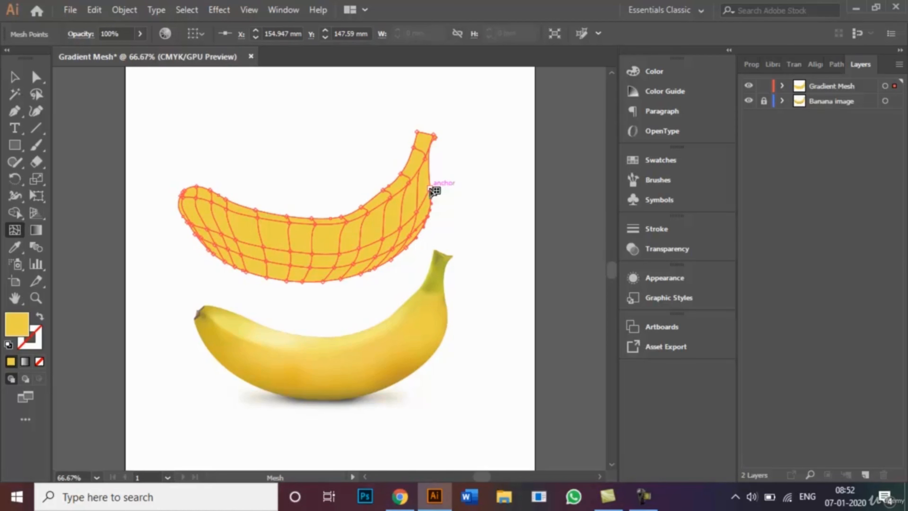
pyautogui.click(432, 175)
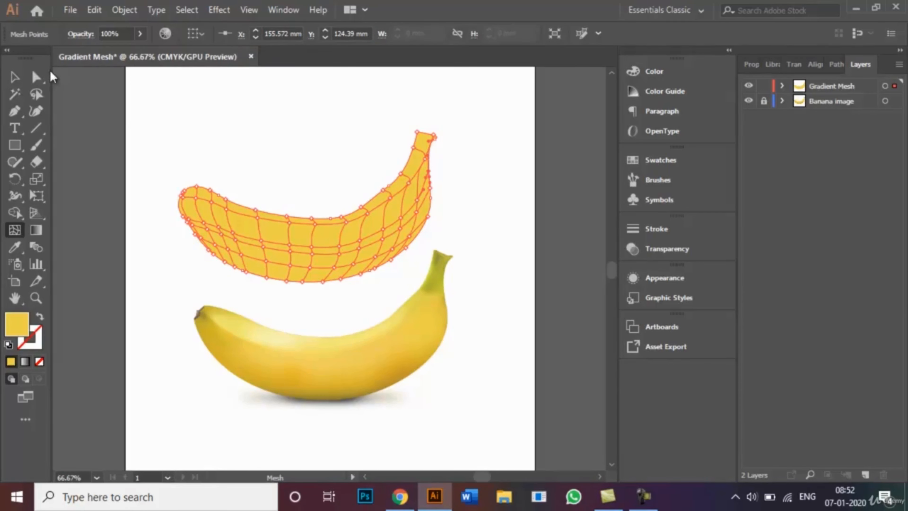
# - Colour the mesh points along the inner curve near the rounded tip with the pale yellow highlight sampled from the photo, and deselect the mesh
pyautogui.click(36, 78)
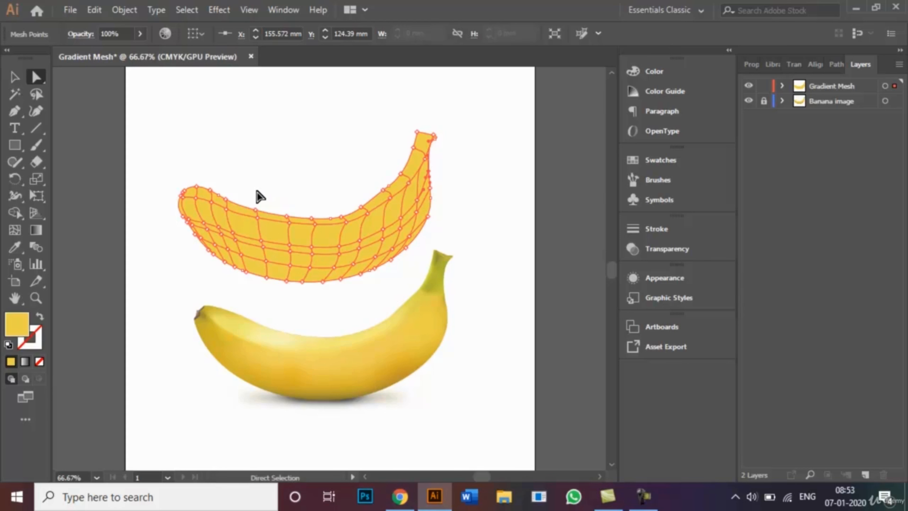
pyautogui.press('shift')
pyautogui.keyDown('shift'); pyautogui.click(225, 209); pyautogui.keyUp('shift')
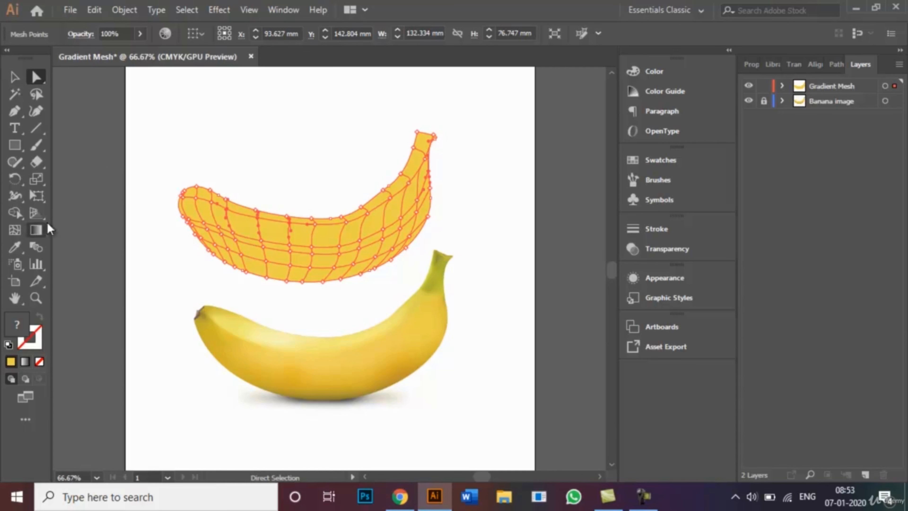
pyautogui.click(17, 248)
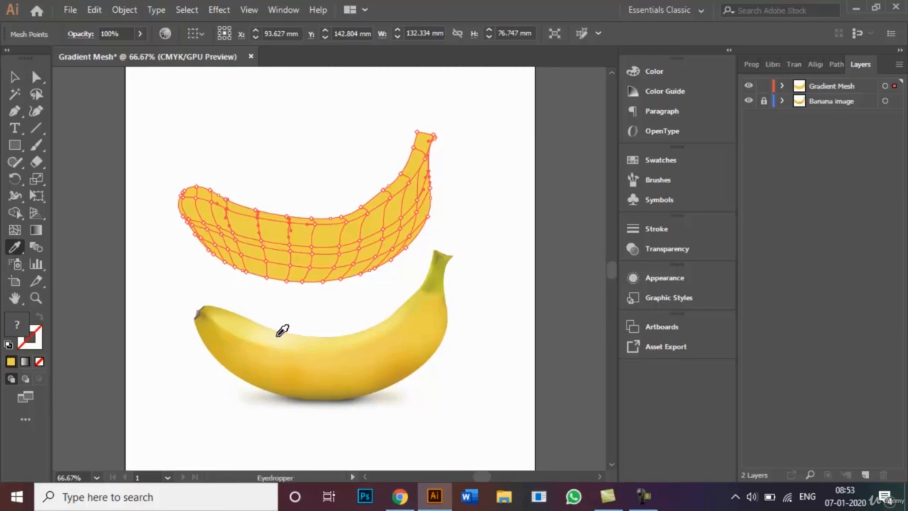
pyautogui.click(280, 329)
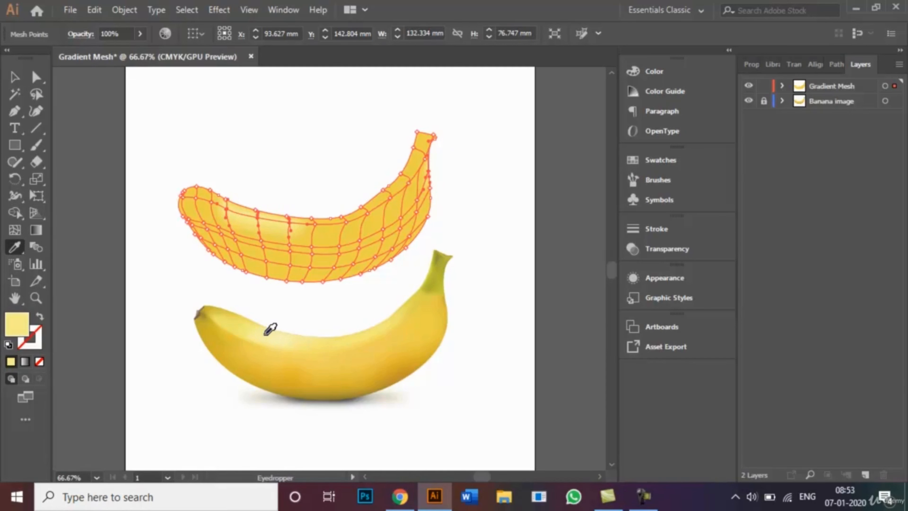
pyautogui.click(273, 328)
pyautogui.click(14, 77)
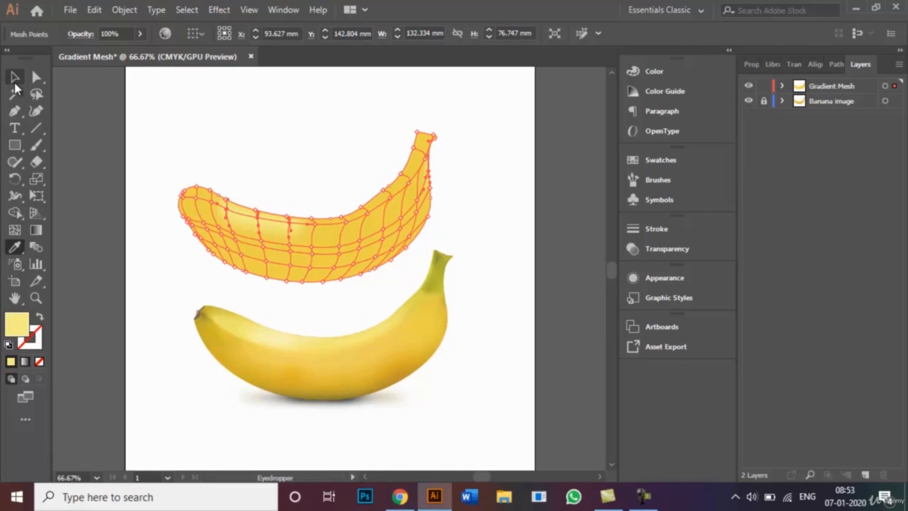
pyautogui.click(146, 292)
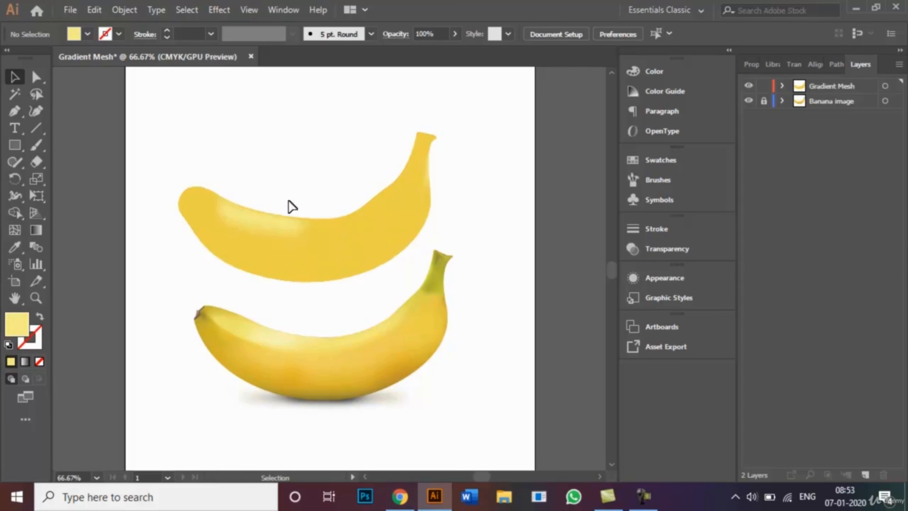
pyautogui.click(252, 221)
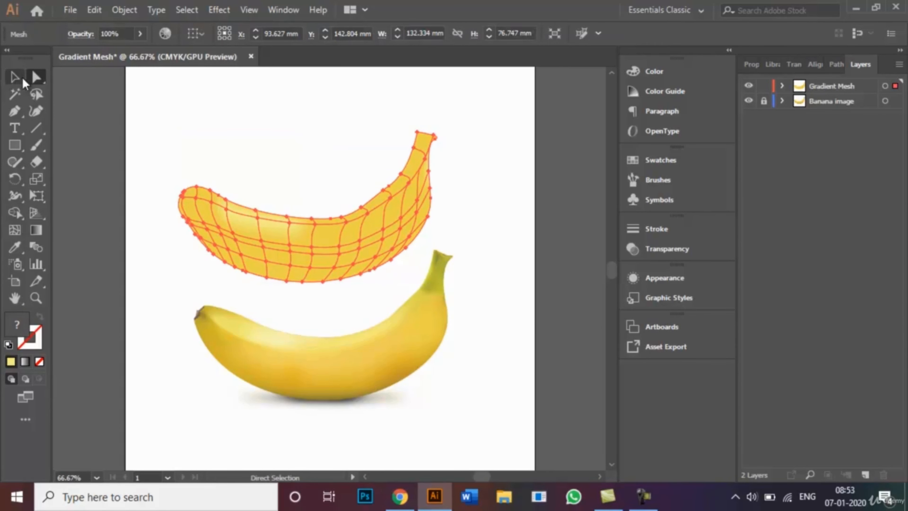
pyautogui.click(143, 282)
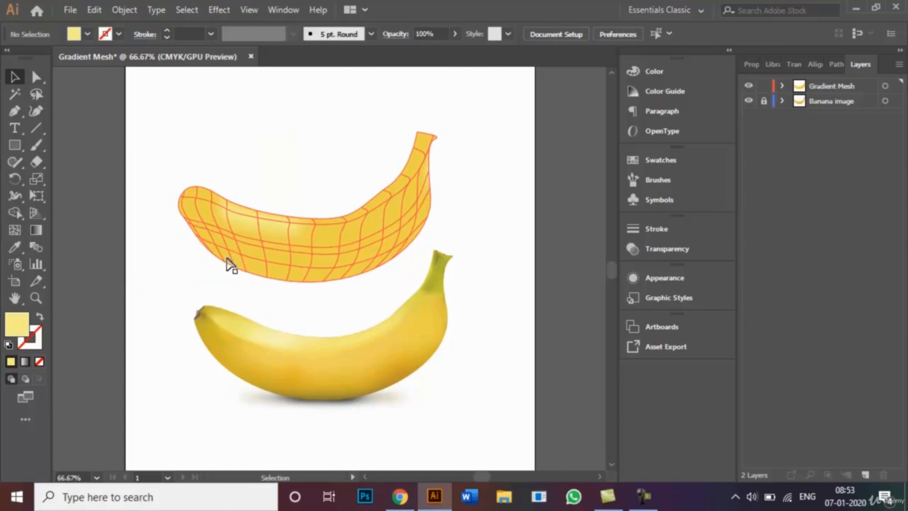
pyautogui.click(236, 261)
pyautogui.click(36, 77)
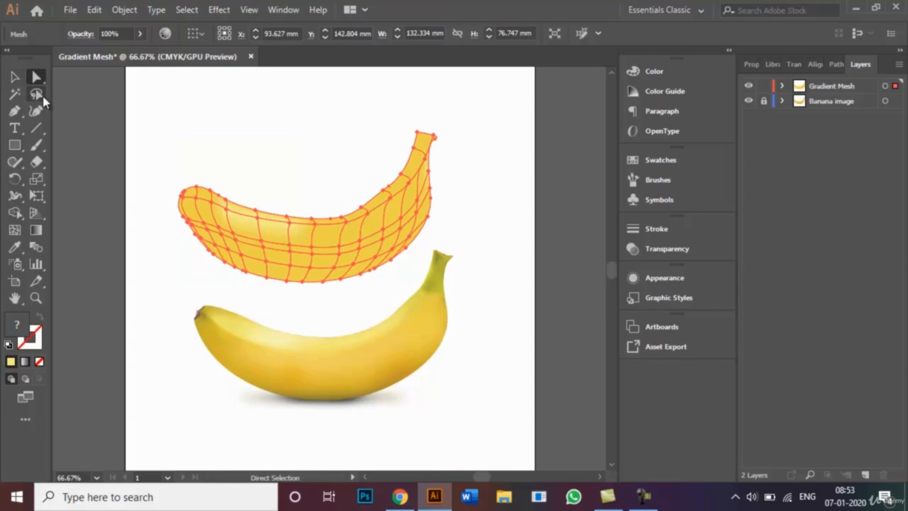
pyautogui.click(15, 78)
pyautogui.click(234, 394)
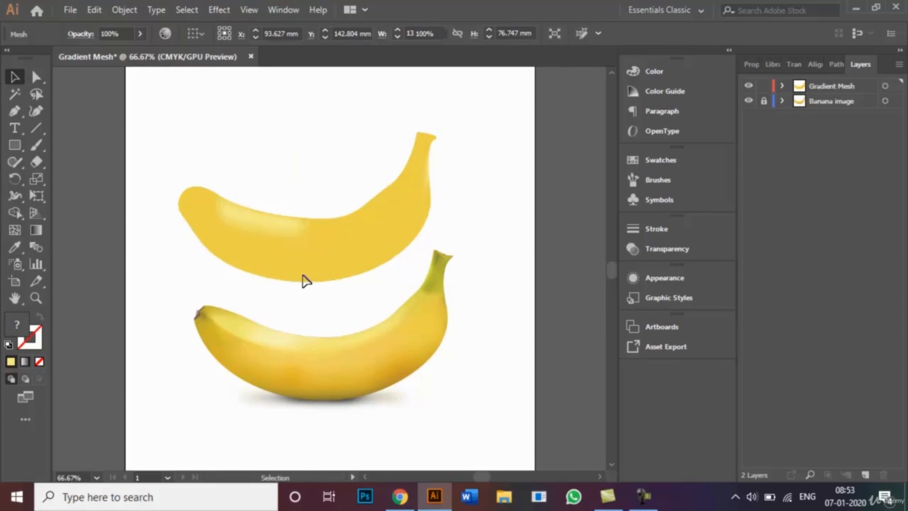
# - Colour the mesh points along the outer curve below the stem with a darker golden yellow sampled from the photo's matching area, and deselect
pyautogui.click(40, 79)
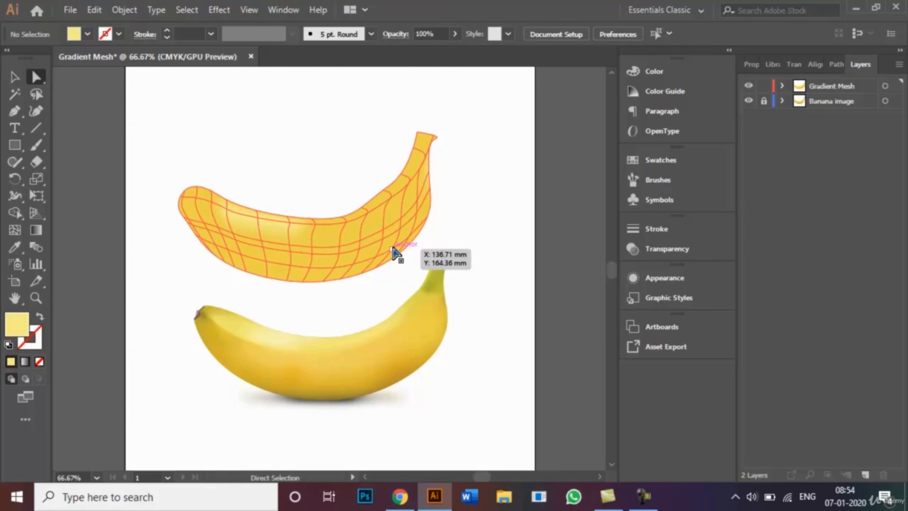
pyautogui.click(394, 253)
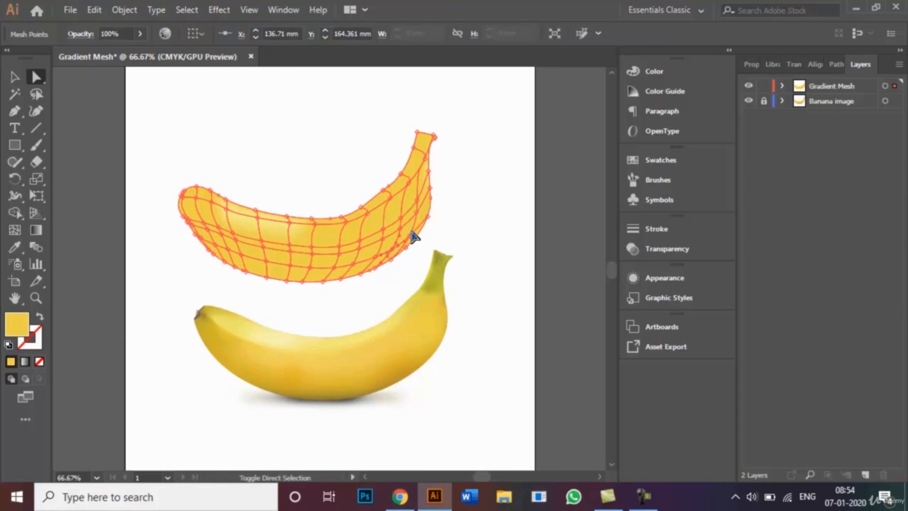
pyautogui.click(411, 239)
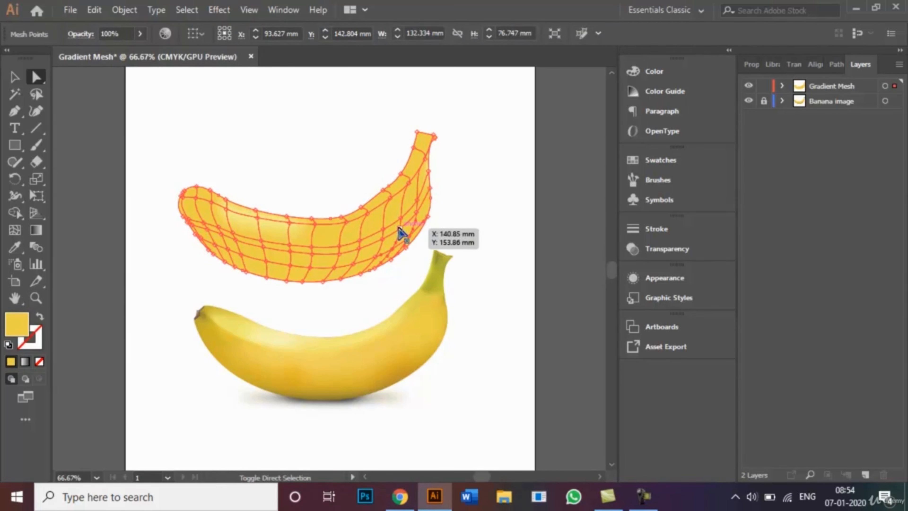
pyautogui.keyDown('shift'); pyautogui.click(399, 228); pyautogui.keyUp('shift')
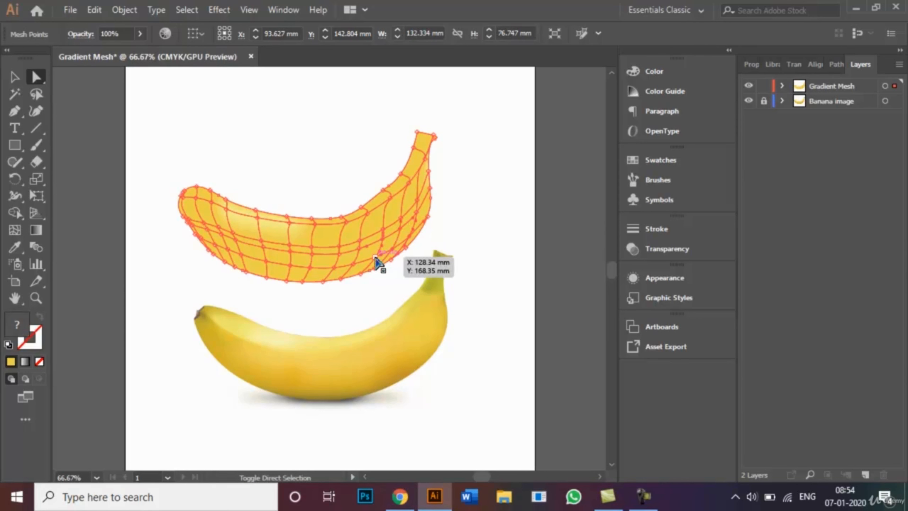
pyautogui.keyDown('shift'); pyautogui.click(353, 264); pyautogui.keyUp('shift')
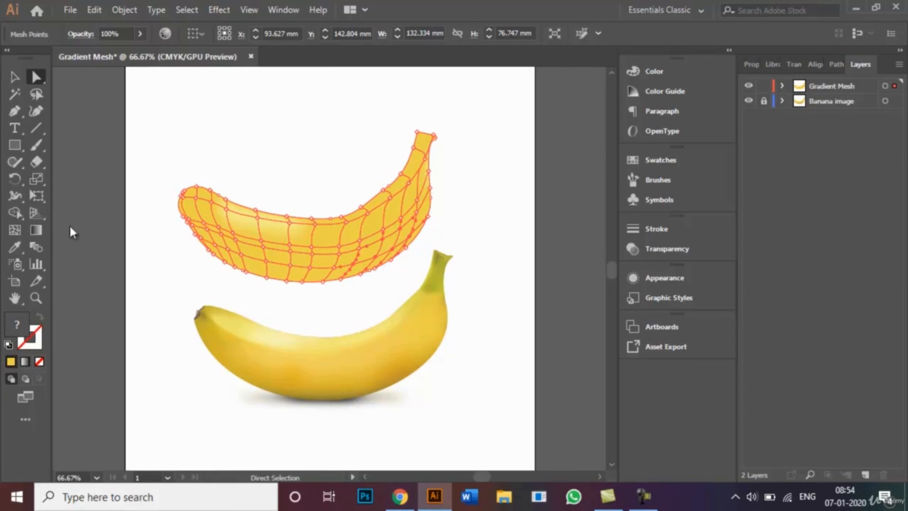
pyautogui.click(10, 250)
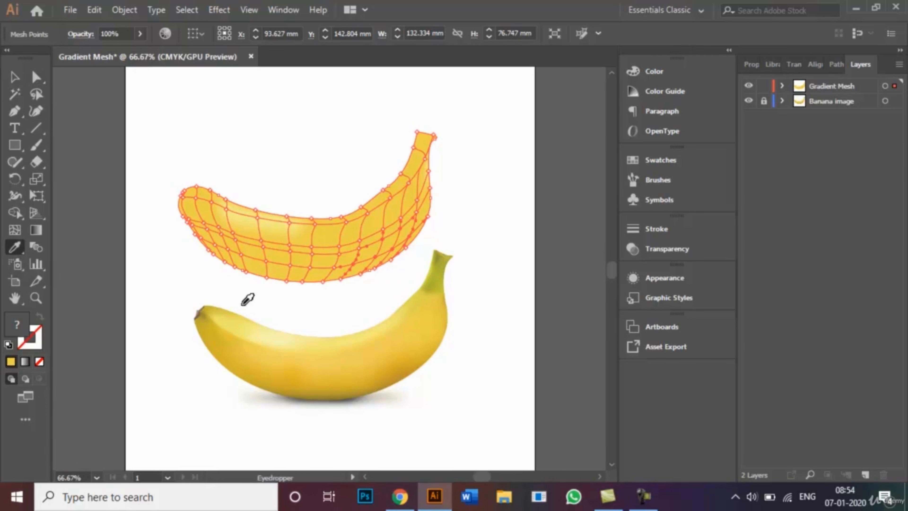
pyautogui.click(405, 371)
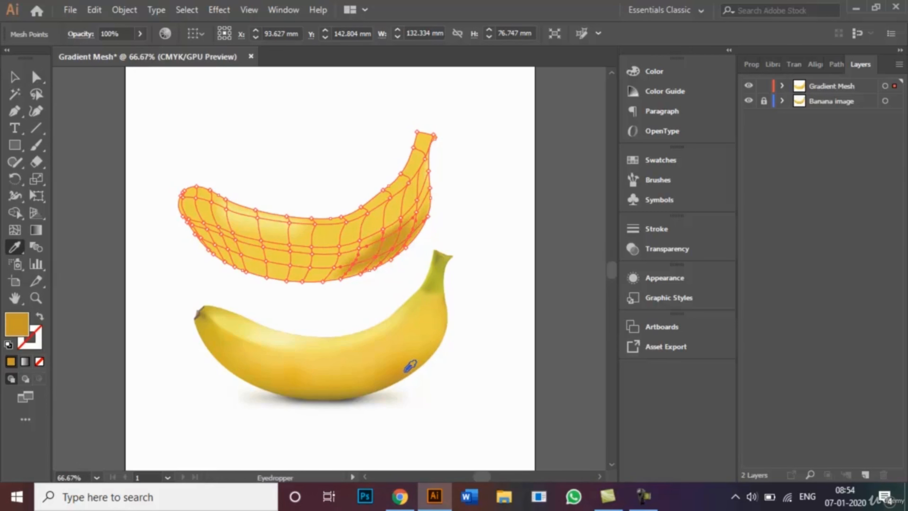
pyautogui.click(401, 368)
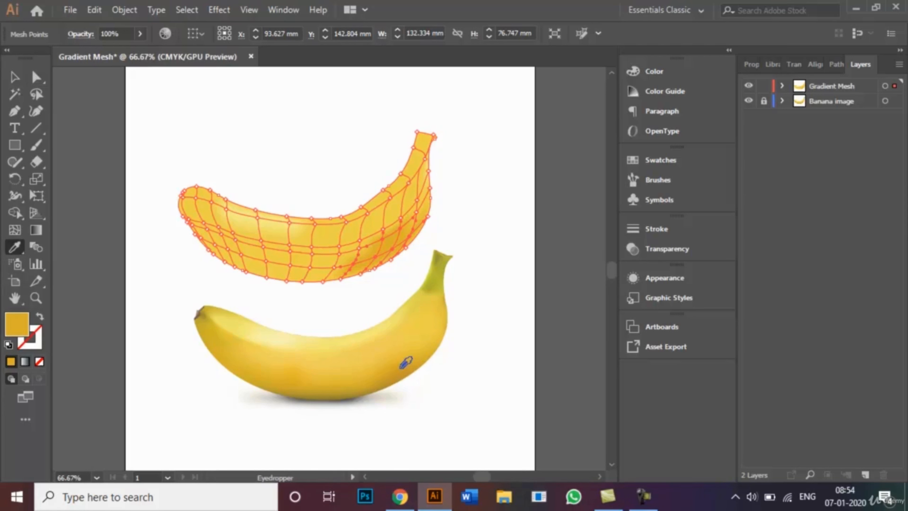
pyautogui.click(403, 366)
pyautogui.click(15, 76)
pyautogui.click(229, 103)
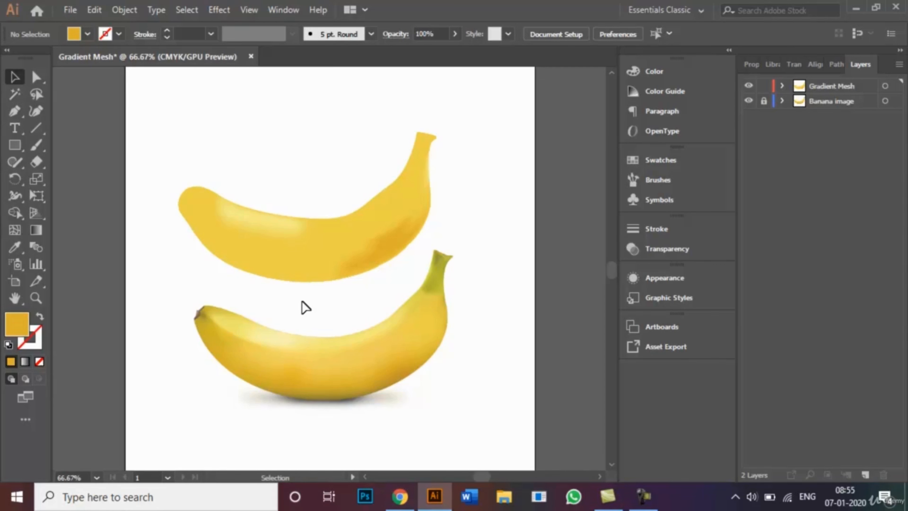
# - Select the mesh points around the banana's rounded tip and colour them with a dull yellow sampled beside the photo's dark tip
pyautogui.click(44, 78)
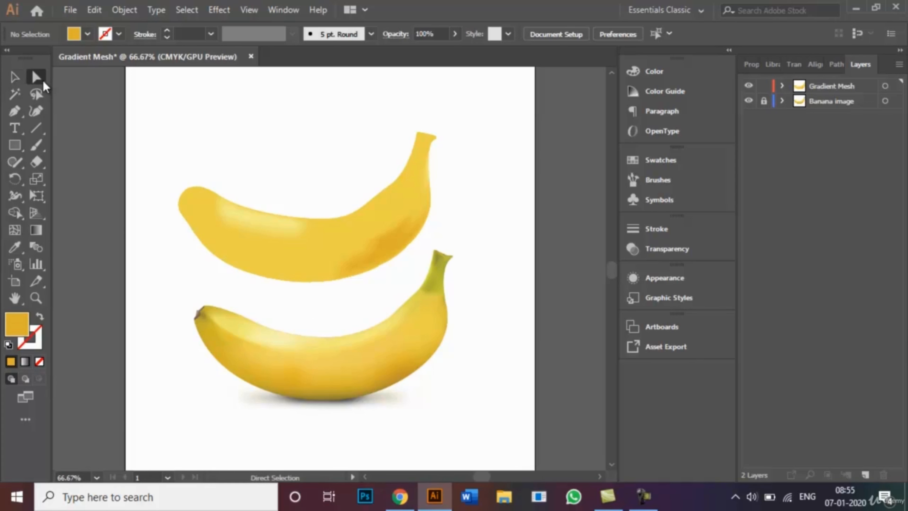
pyautogui.click(203, 199)
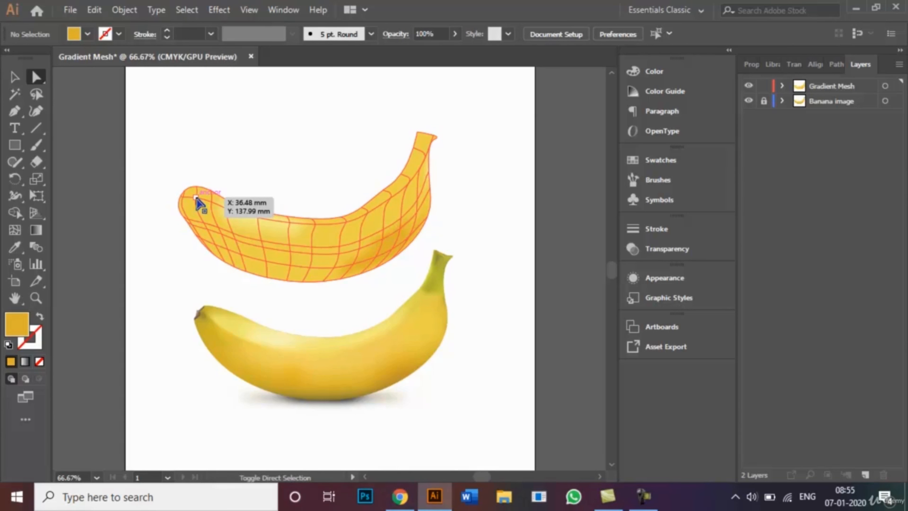
pyautogui.click(198, 202)
pyautogui.keyDown('shift'); pyautogui.click(211, 203); pyautogui.keyUp('shift')
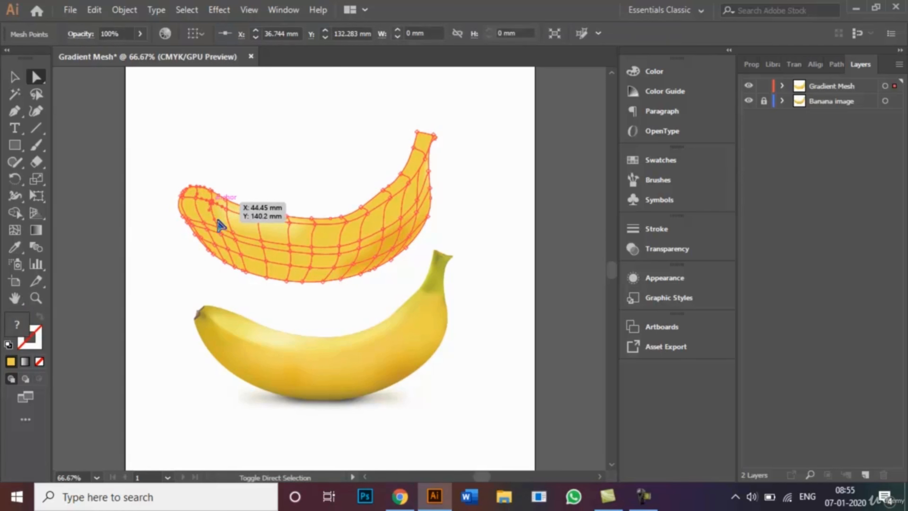
pyautogui.keyDown('shift'); pyautogui.click(218, 228); pyautogui.keyUp('shift')
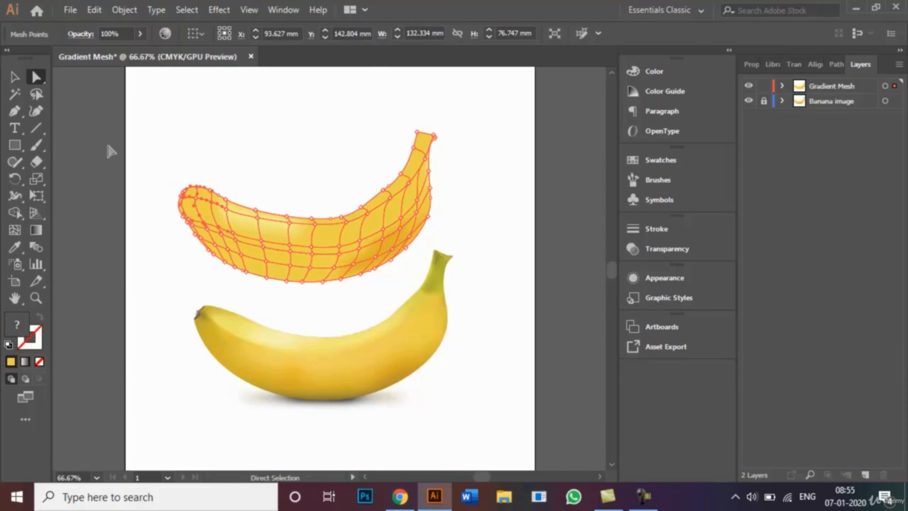
pyautogui.hotkey('ctrl', '1')
pyautogui.hotkey('ctrl', '=')
pyautogui.hotkey('ctrl', '=')
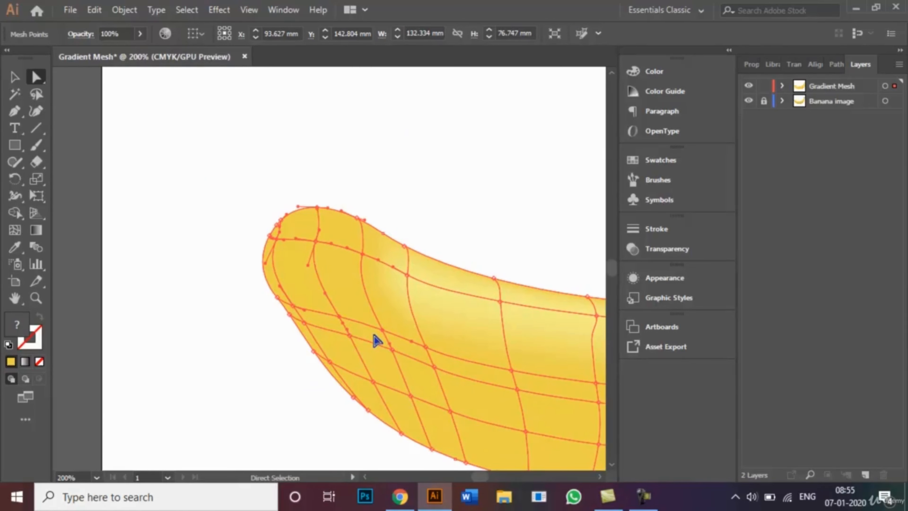
pyautogui.keyDown('shift'); pyautogui.click(350, 335); pyautogui.keyUp('shift')
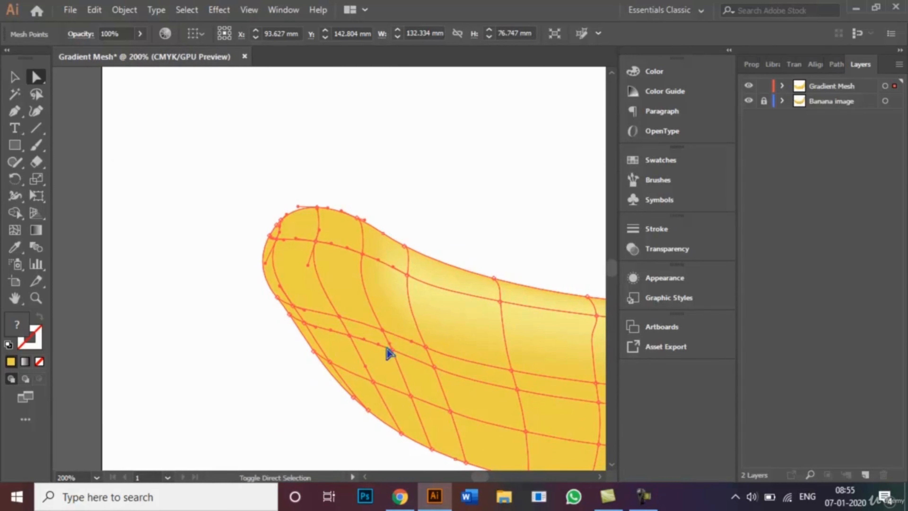
pyautogui.keyDown('shift'); pyautogui.click(392, 350); pyautogui.keyUp('shift')
pyautogui.keyDown('shift'); pyautogui.click(316, 241); pyautogui.keyUp('shift')
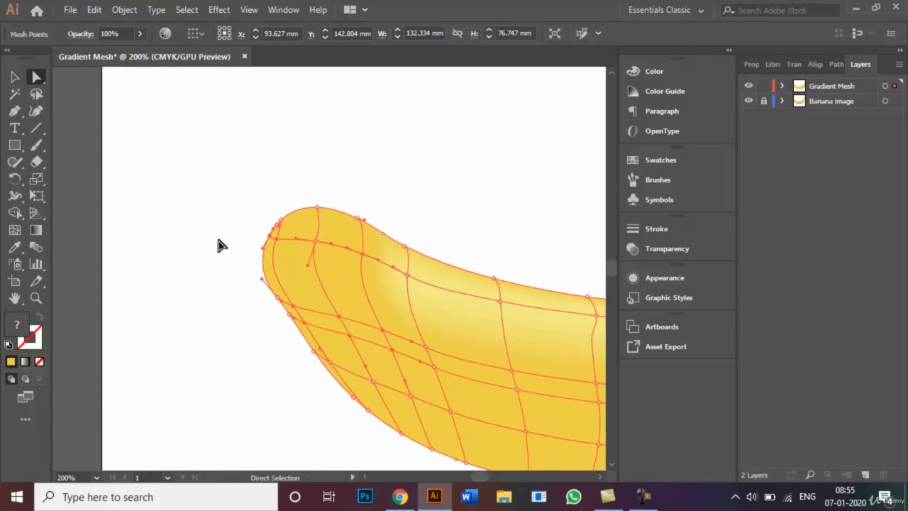
pyautogui.hotkey('ctrl', '-')
pyautogui.hotkey('ctrl', '-')
pyautogui.hotkey('ctrl', '-')
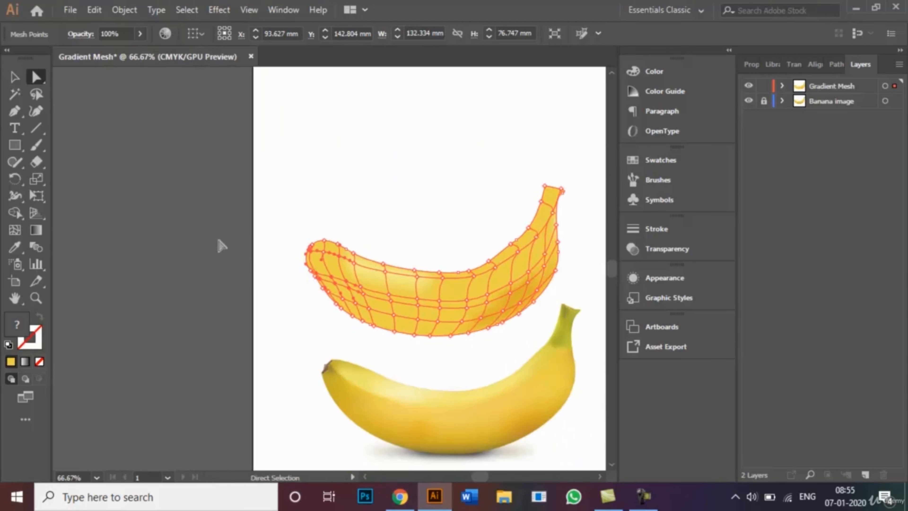
pyautogui.click(15, 247)
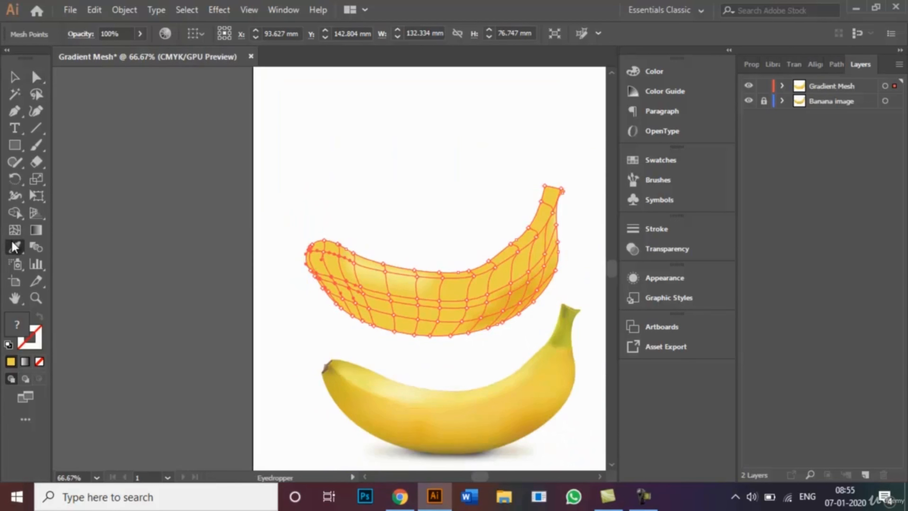
pyautogui.click(343, 366)
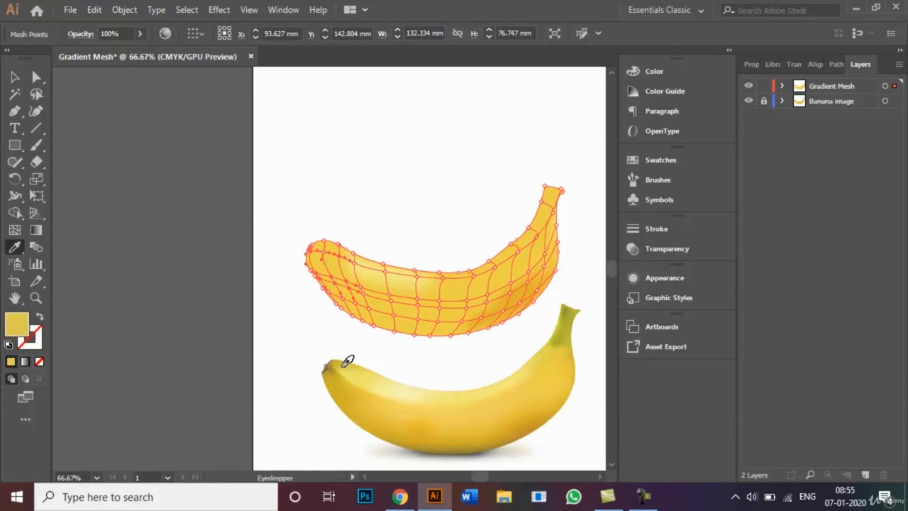
# - Add two outer-curve mesh points near the rounded tip to the selected ones and colour them all a dark golden yellow sampled from the photo
pyautogui.click(334, 381)
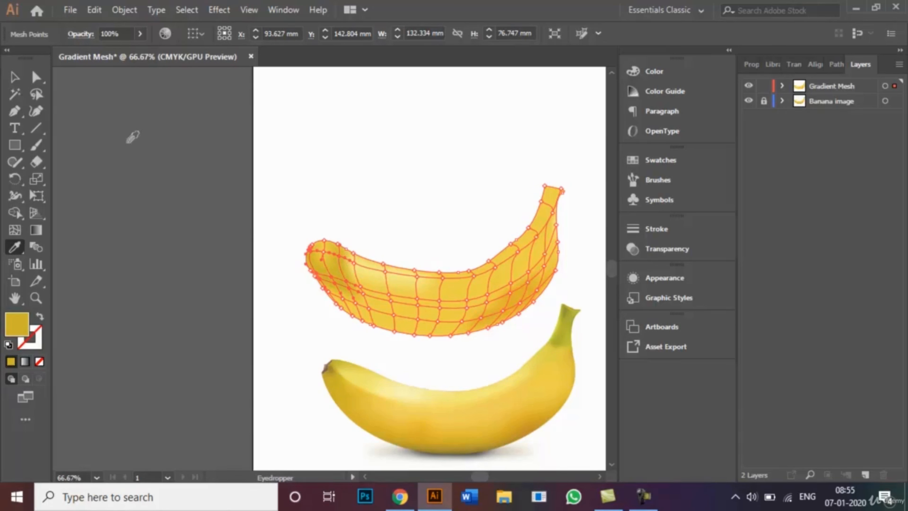
pyautogui.click(36, 80)
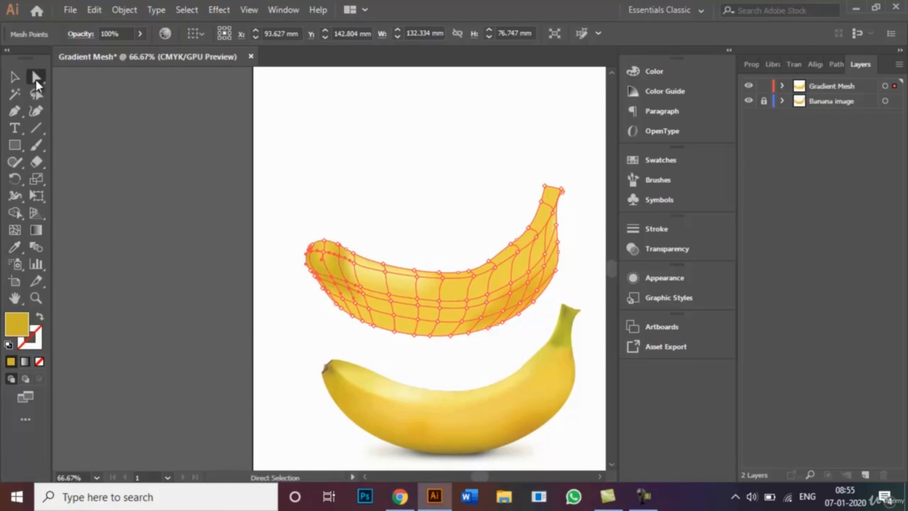
pyautogui.keyDown('shift'); pyautogui.click(343, 299); pyautogui.keyUp('shift')
pyautogui.keyDown('shift'); pyautogui.click(329, 292); pyautogui.keyUp('shift')
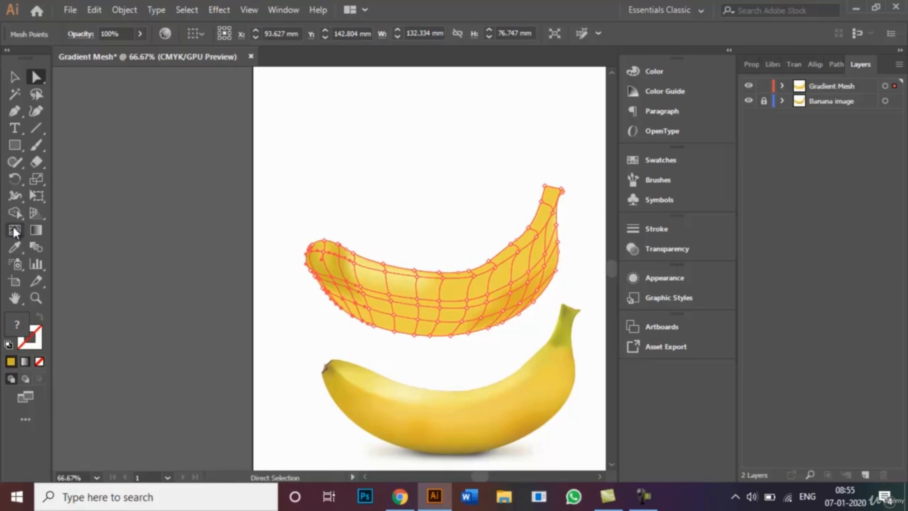
pyautogui.click(15, 247)
pyautogui.click(345, 400)
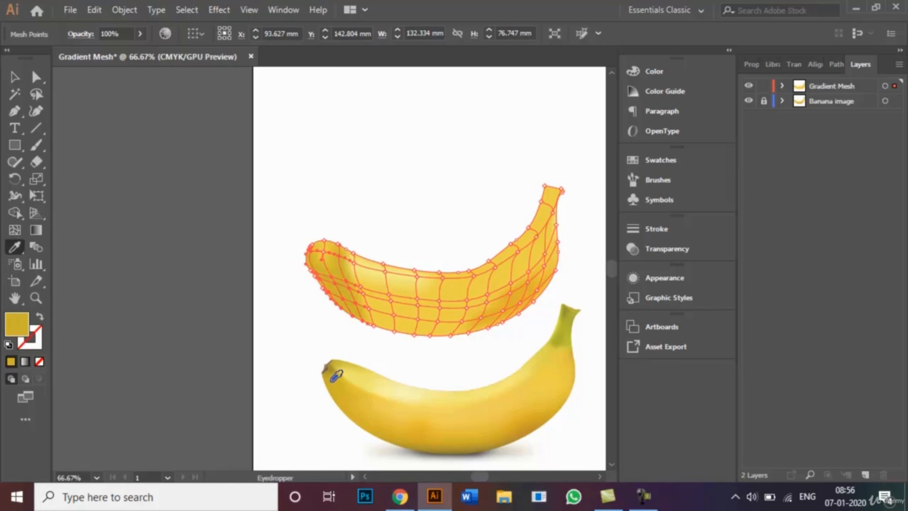
# - Try different yellows from the photo's tip area on the selected mesh points, finish with the dull yellow beside the dark tip, and deselect
pyautogui.click(350, 365)
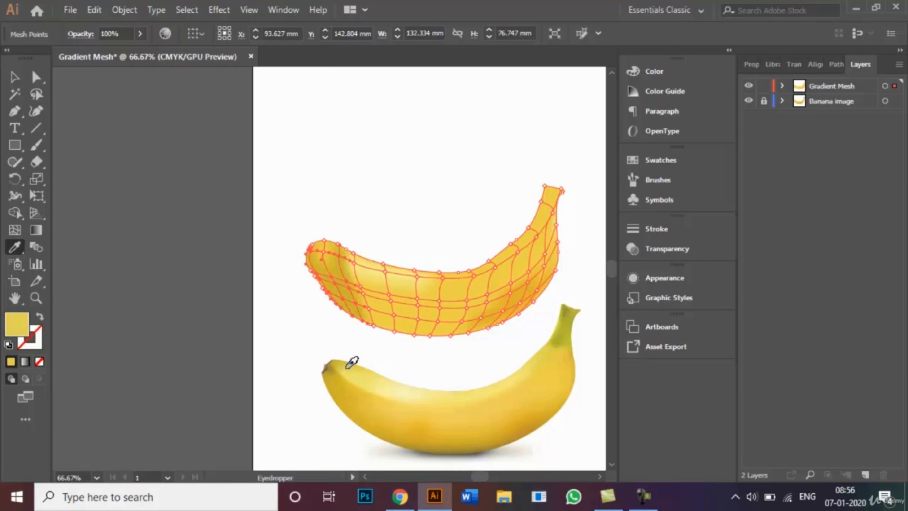
pyautogui.click(342, 386)
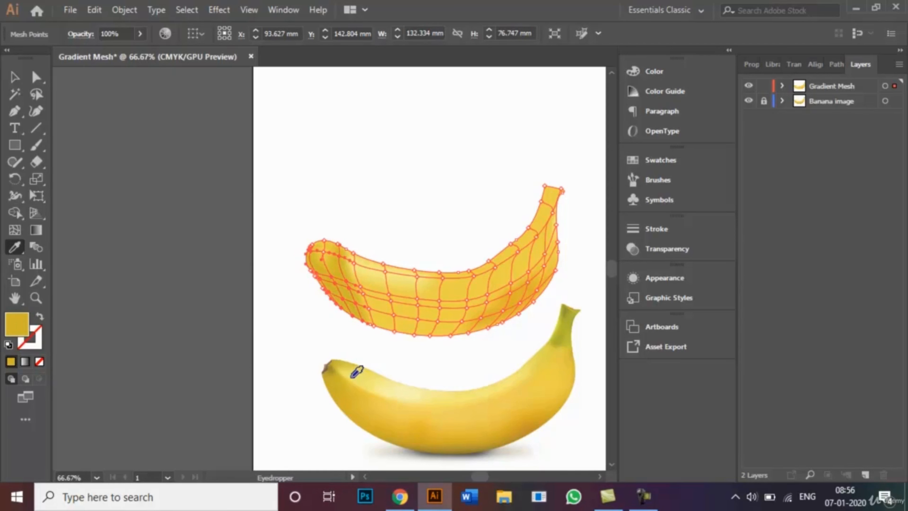
pyautogui.click(362, 371)
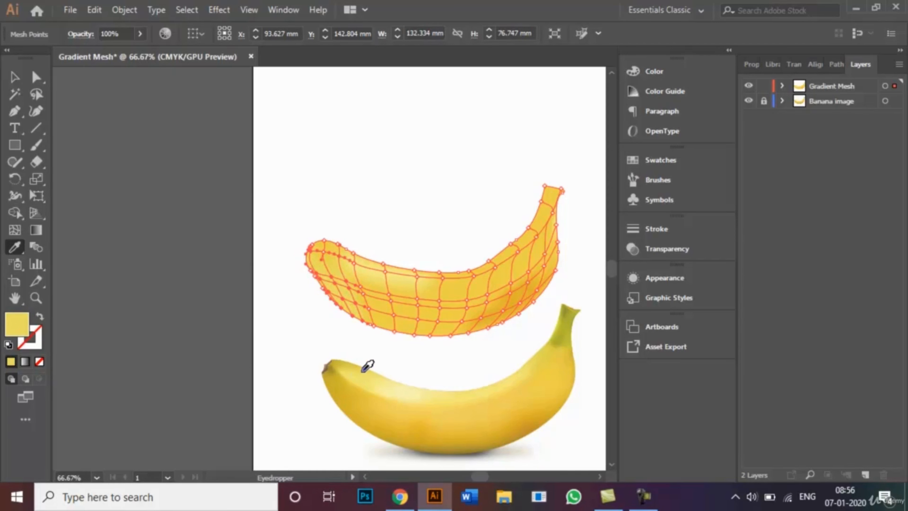
pyautogui.click(337, 367)
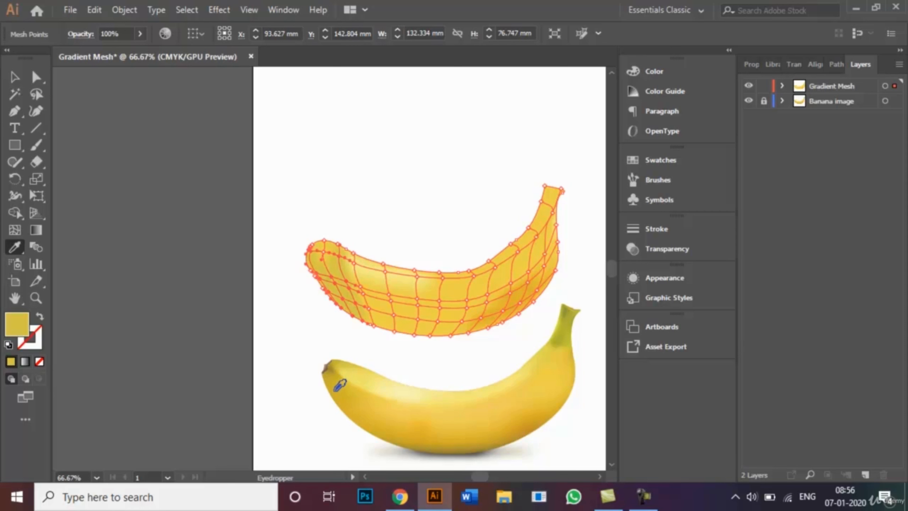
pyautogui.click(14, 76)
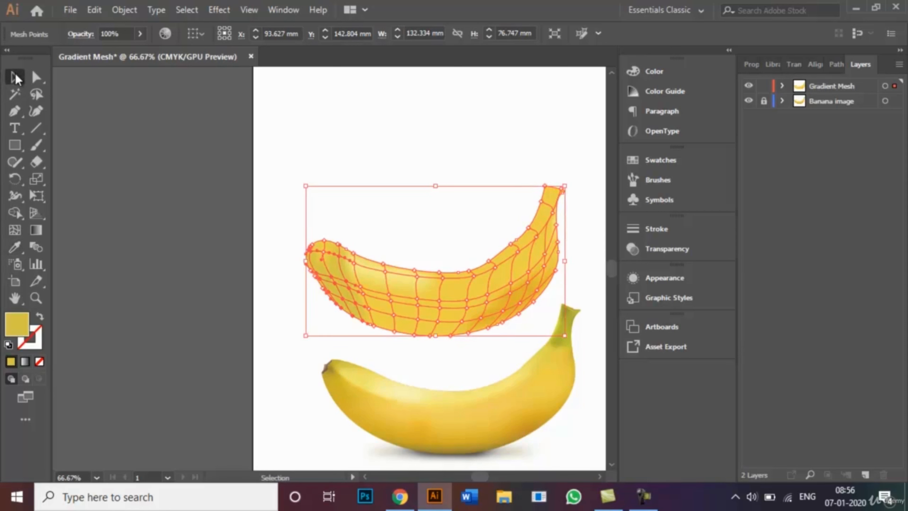
pyautogui.click(387, 127)
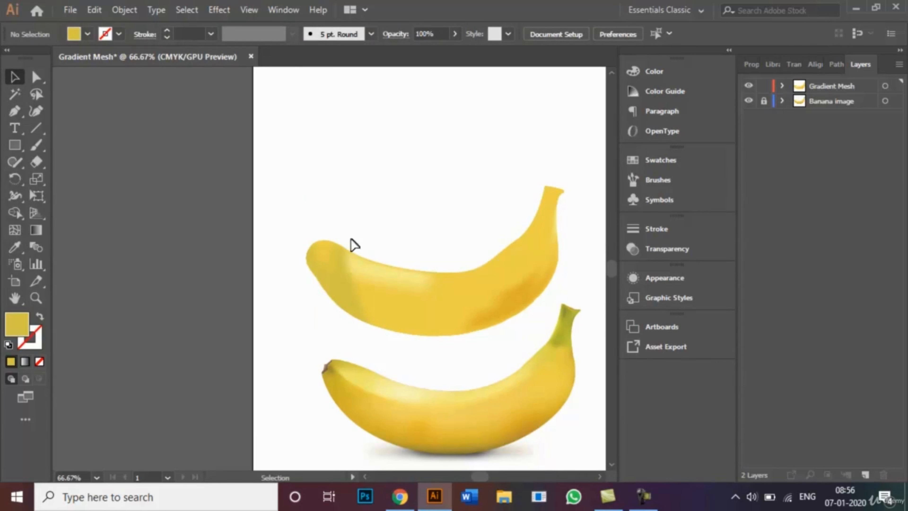
# - Select the mesh points on and just below the stem, colour them with the olive green sampled from the photo's stem, and deselect
pyautogui.click(598, 476)
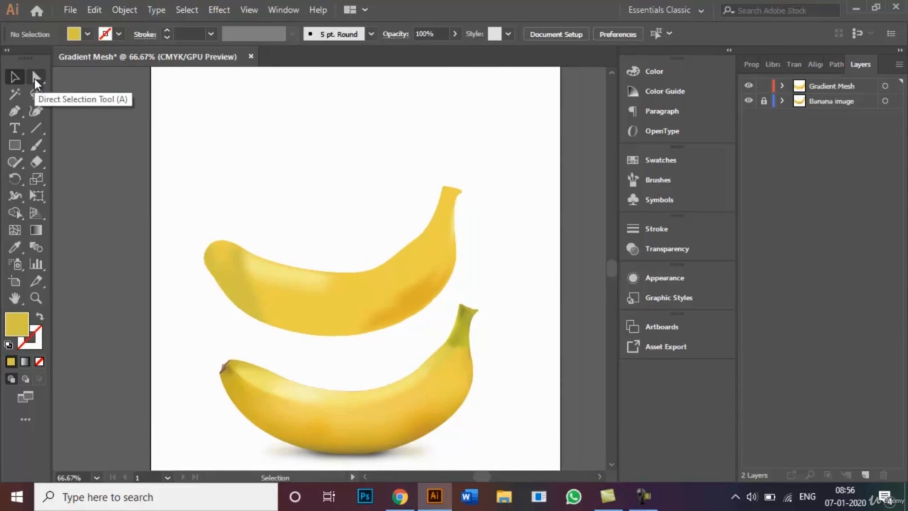
pyautogui.click(36, 77)
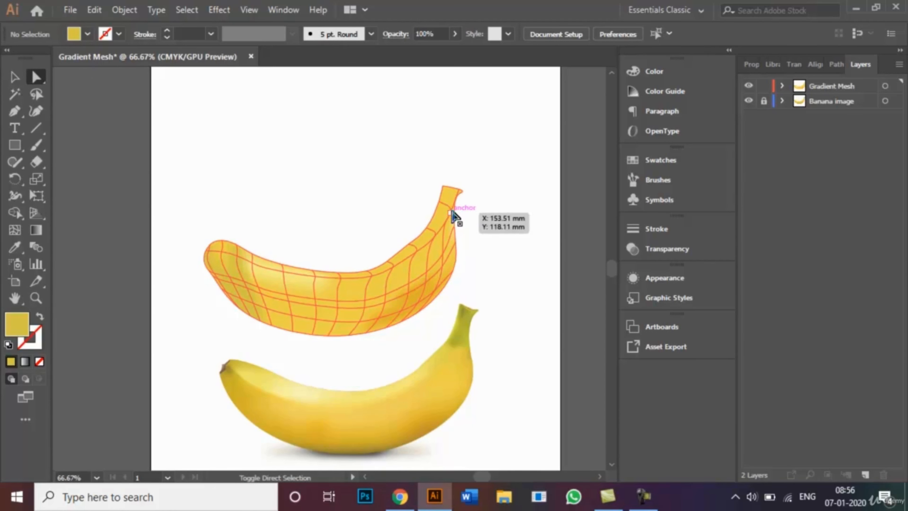
pyautogui.click(451, 215)
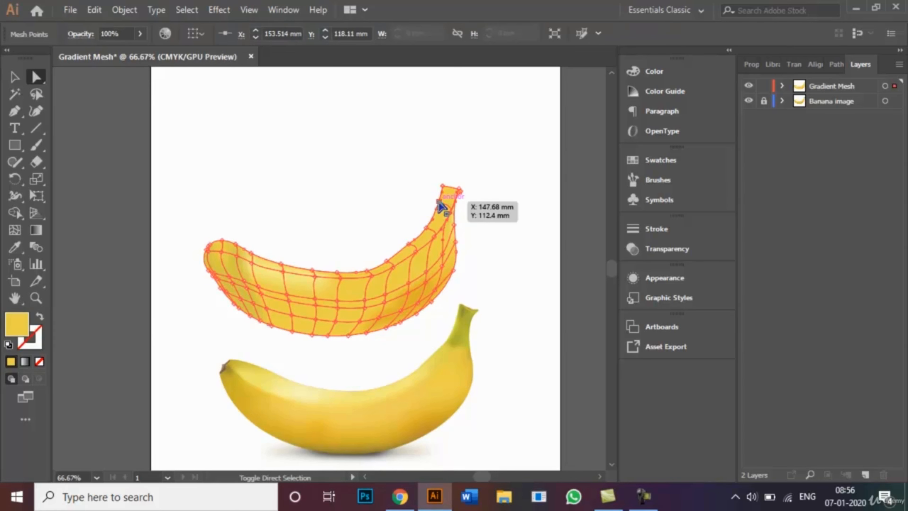
pyautogui.click(441, 208)
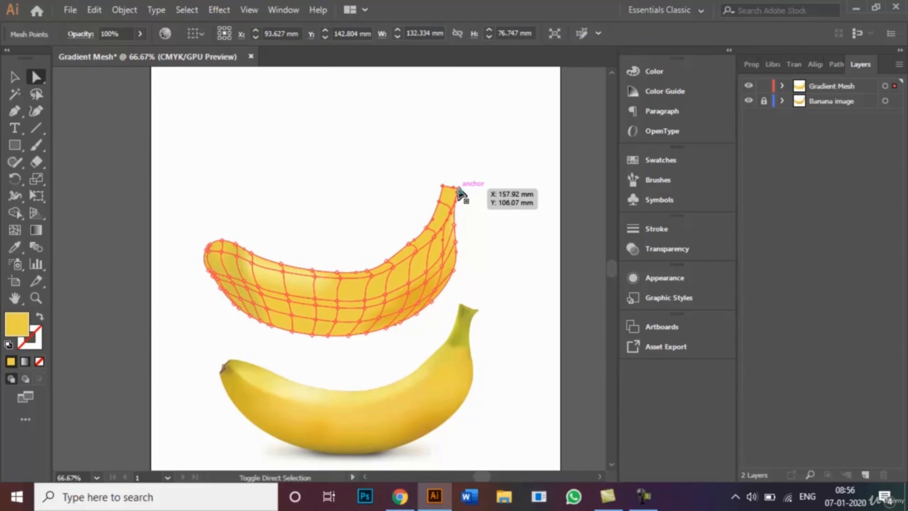
pyautogui.click(456, 230)
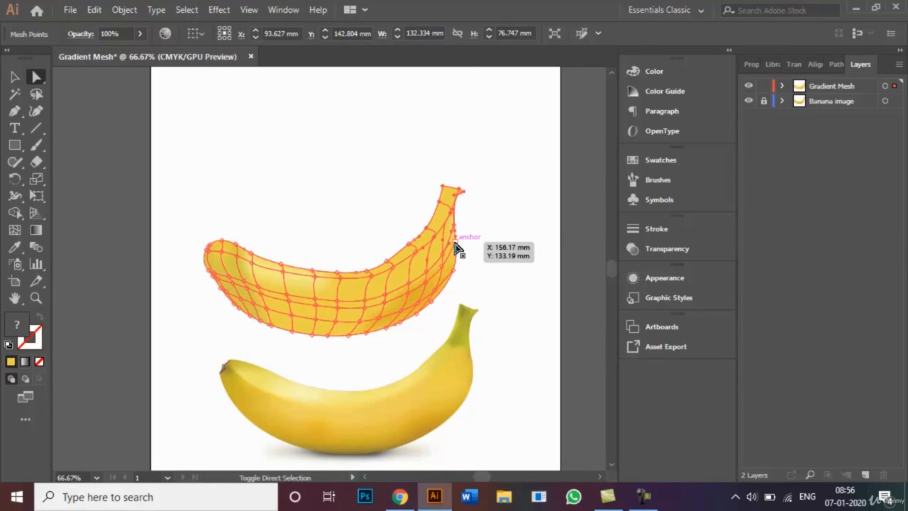
pyautogui.click(14, 251)
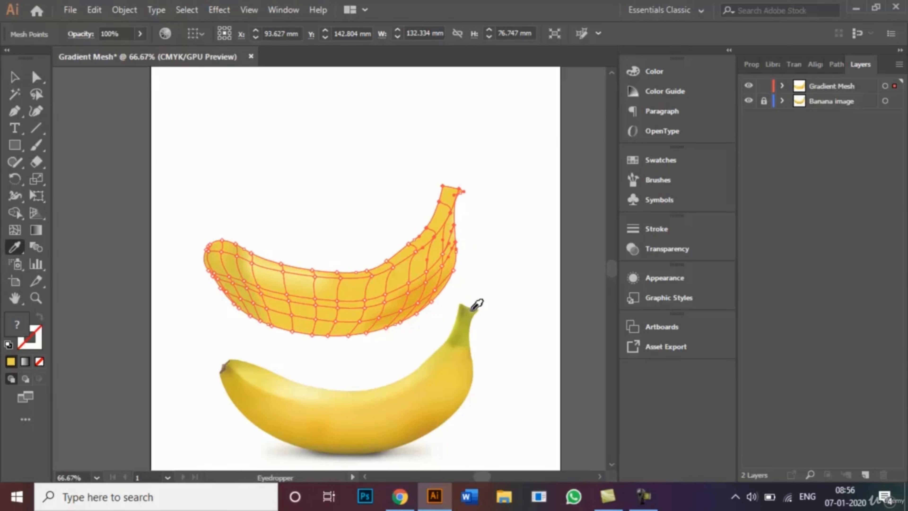
pyautogui.click(466, 320)
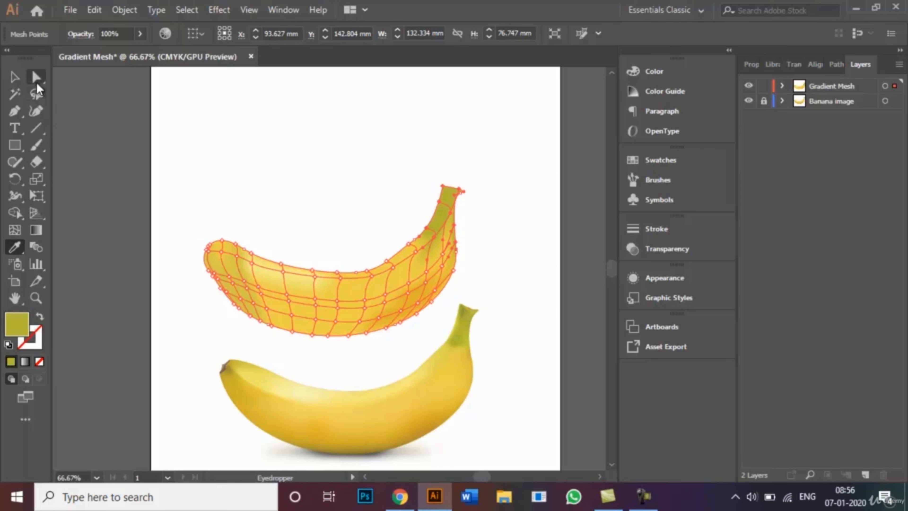
pyautogui.click(14, 77)
pyautogui.click(262, 128)
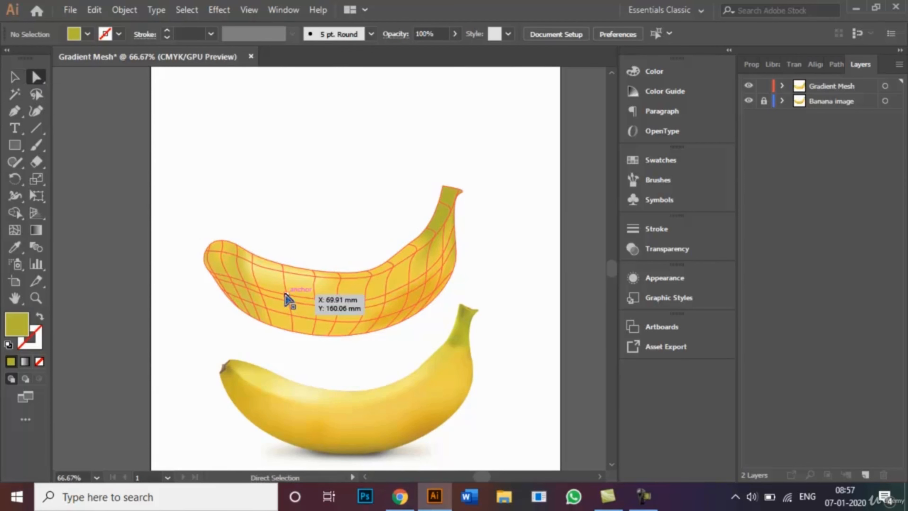
# - Select the mesh points across the lower middle of the banana, colour them with an orange-yellow sampled from the photo's belly, and deselect
pyautogui.click(286, 299)
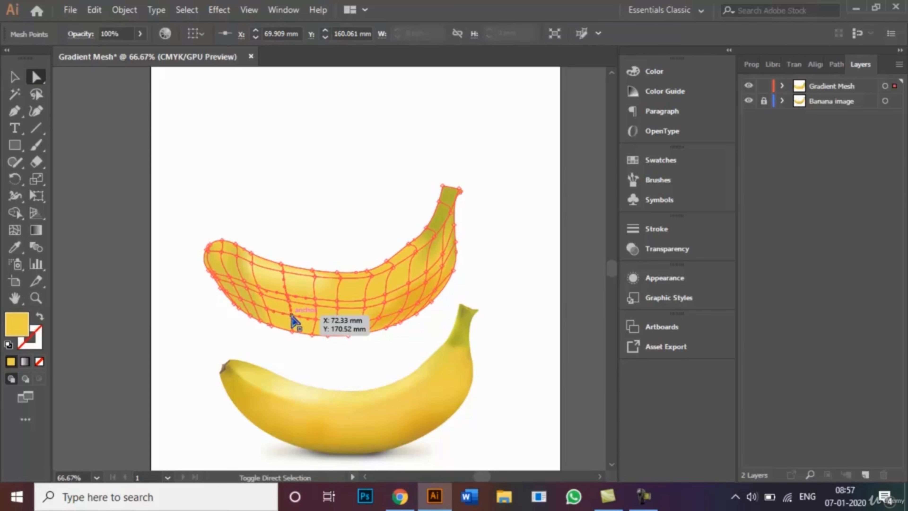
pyautogui.keyDown('shift'); pyautogui.click(291, 315); pyautogui.keyUp('shift')
pyautogui.keyDown('shift'); pyautogui.click(260, 294); pyautogui.keyUp('shift')
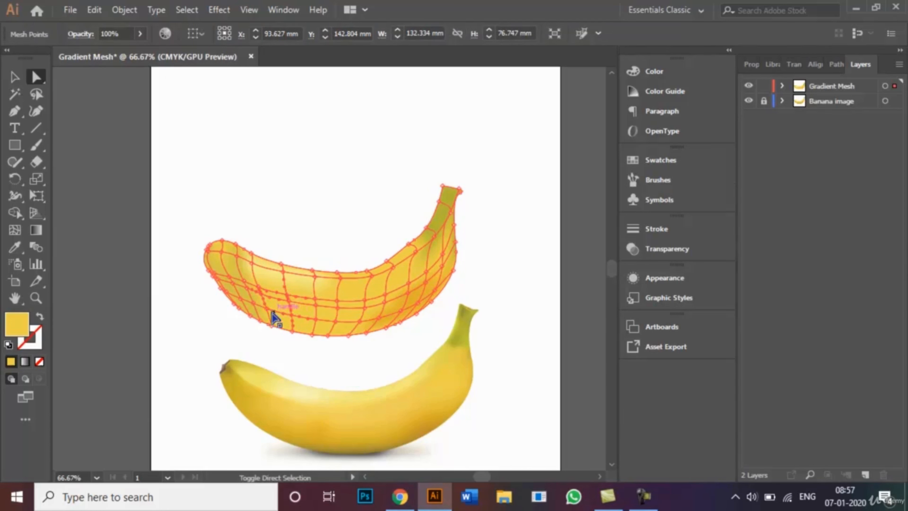
pyautogui.keyDown('shift'); pyautogui.click(315, 302); pyautogui.keyUp('shift')
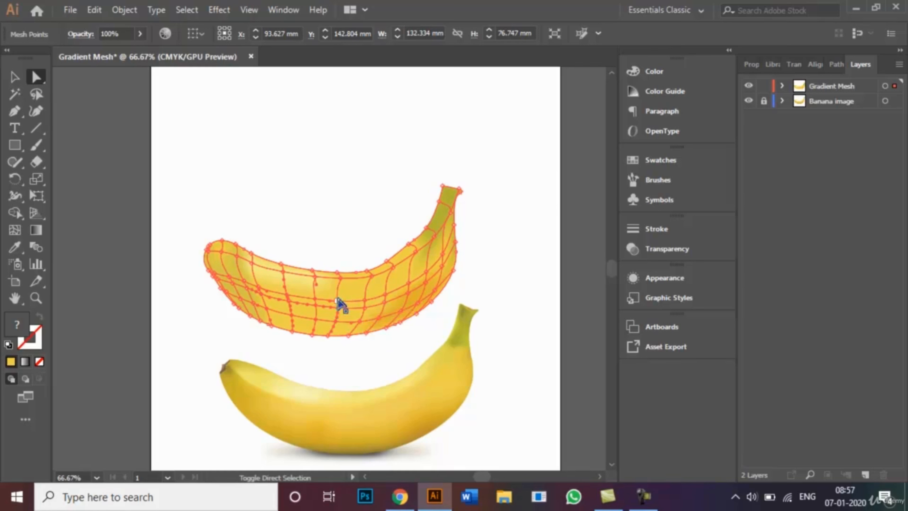
pyautogui.click(15, 247)
pyautogui.click(313, 414)
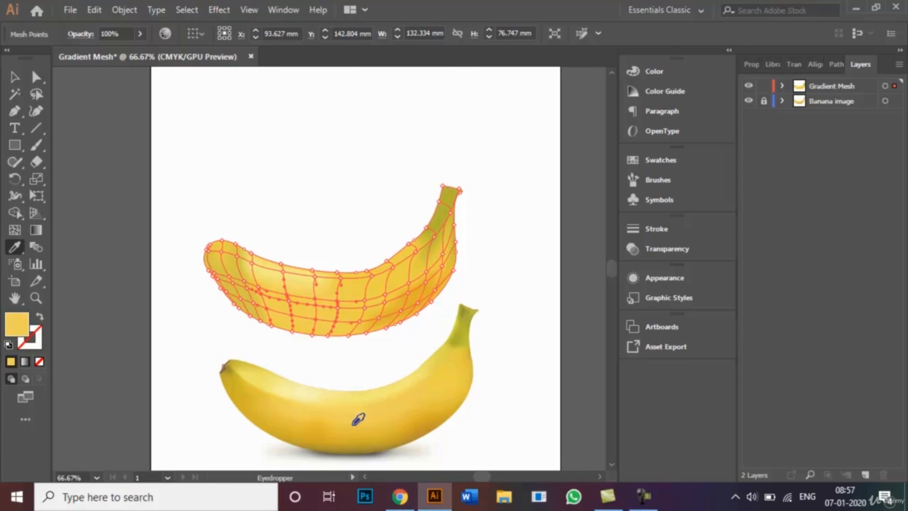
pyautogui.click(310, 432)
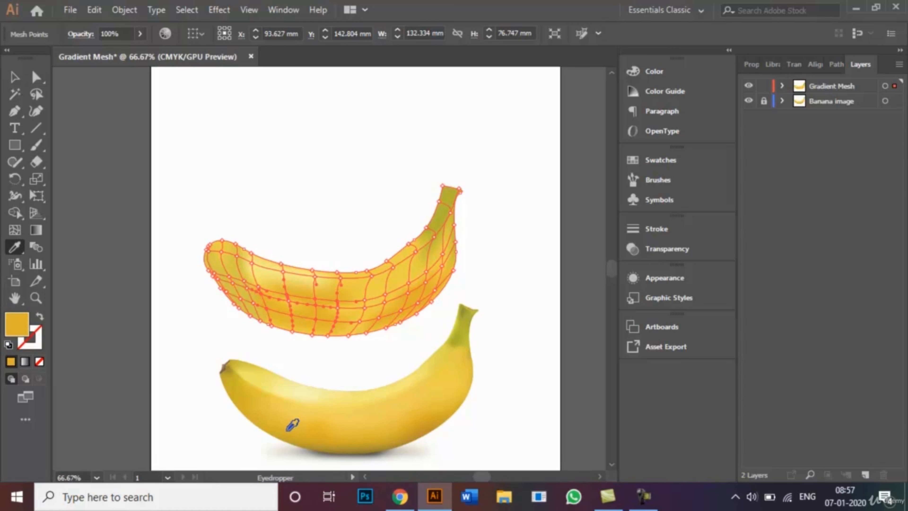
pyautogui.click(14, 77)
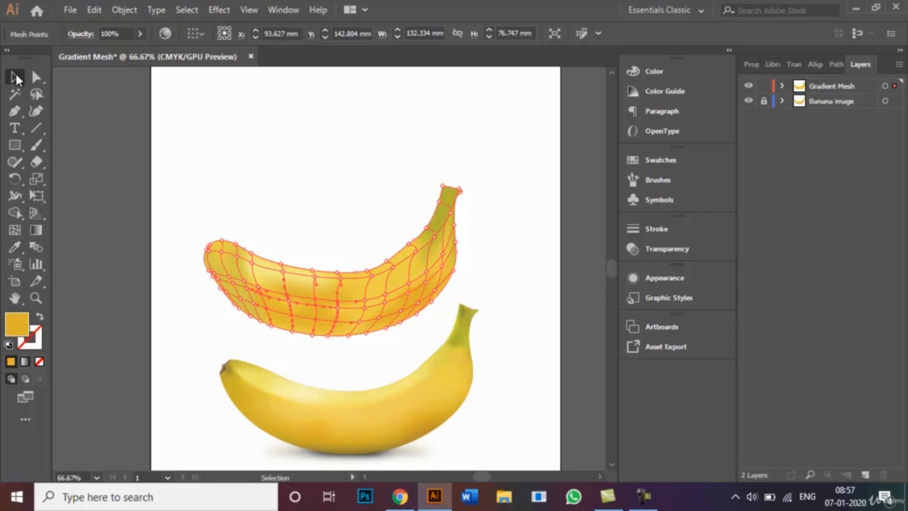
pyautogui.click(306, 124)
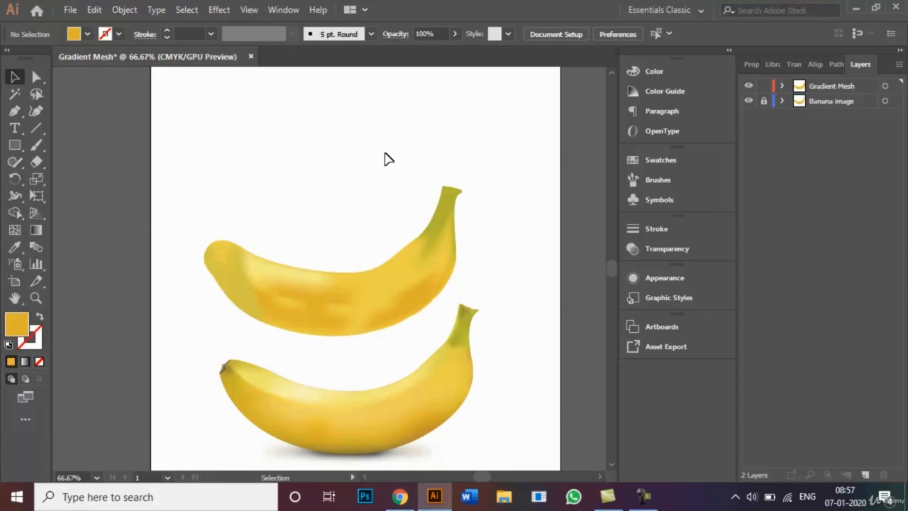
# - Fit the whole artboard in view, look at the Save As options for the Adobe Illustrator (*.AI) format, and close without saving
pyautogui.hotkey('ctrl', '0')
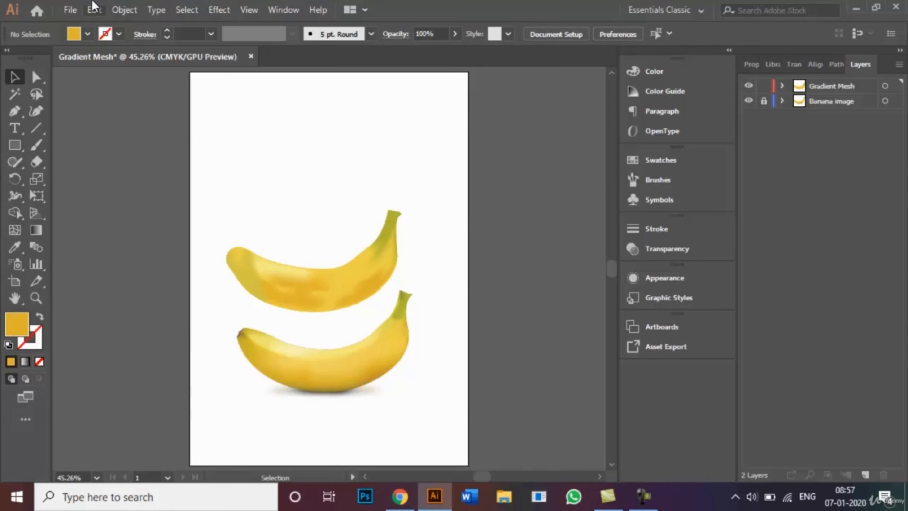
pyautogui.click(70, 11)
pyautogui.click(147, 141)
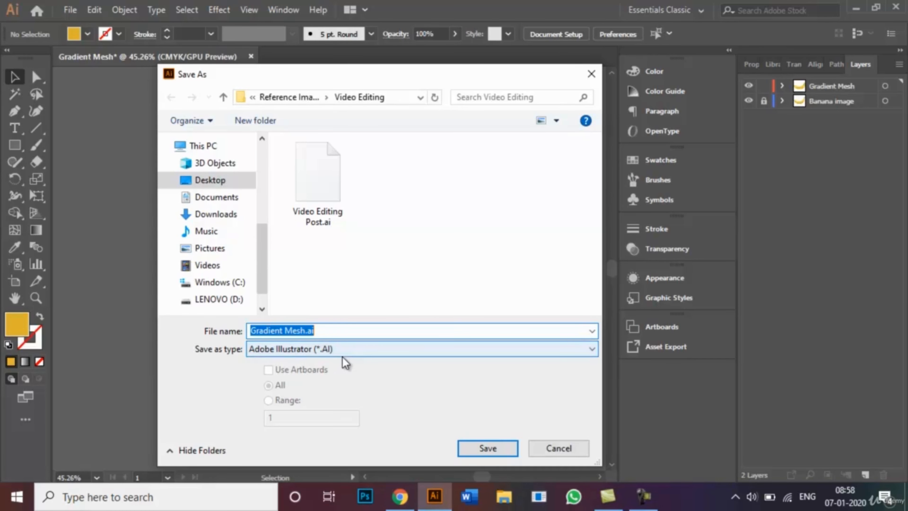
pyautogui.click(550, 452)
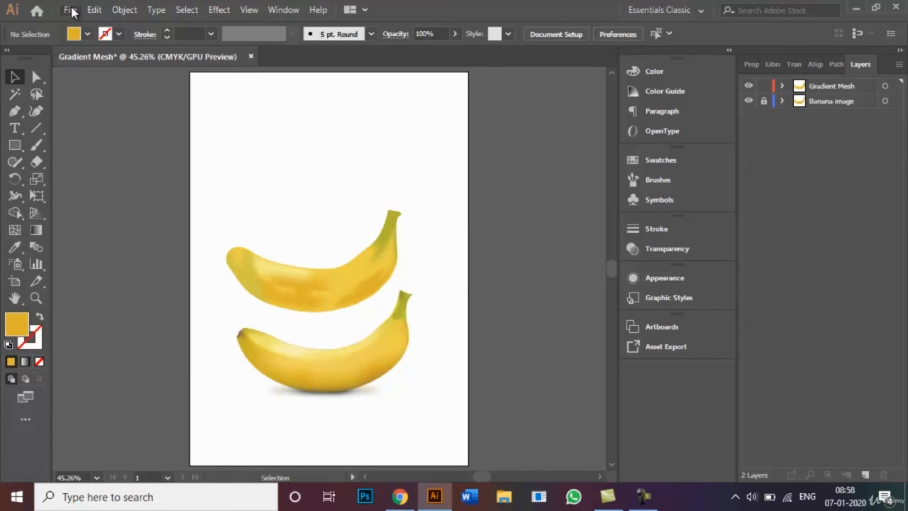
# - Look at the Export As options for the JPEG (*.JPG) format and close them without exporting
pyautogui.click(68, 10)
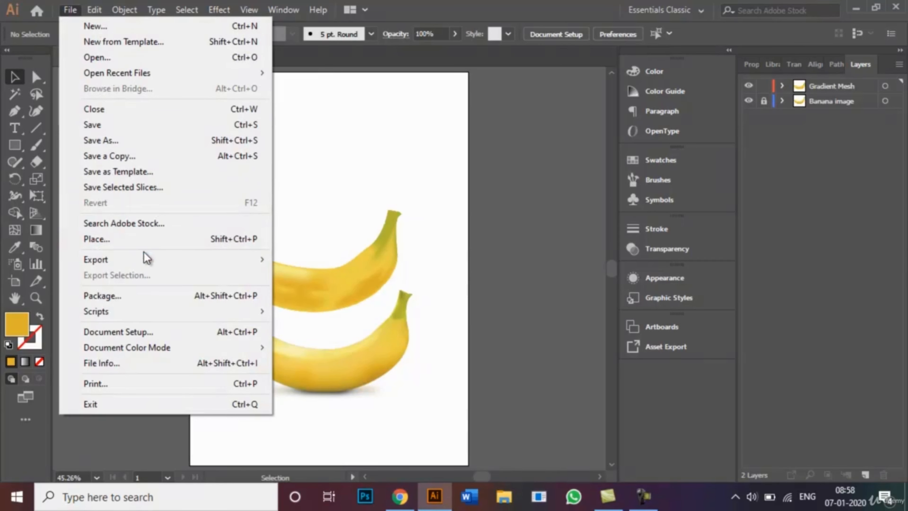
pyautogui.moveTo(170, 258)
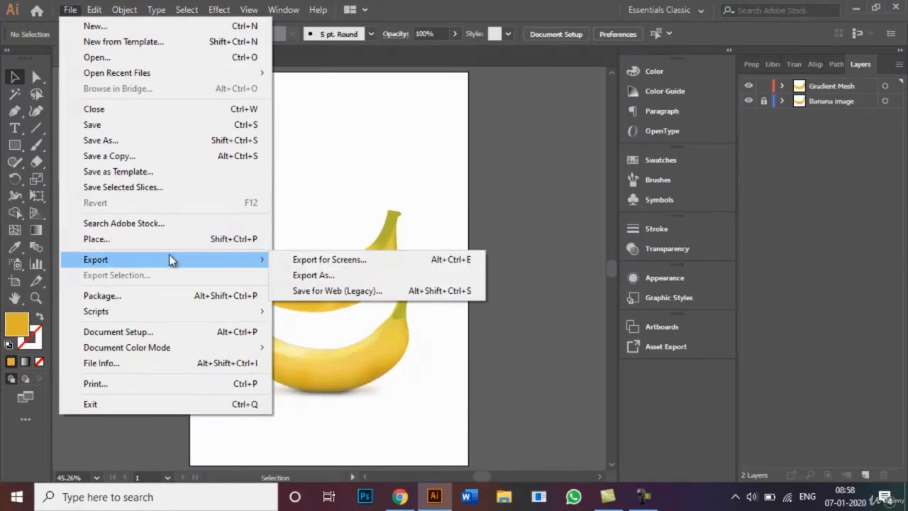
pyautogui.click(308, 277)
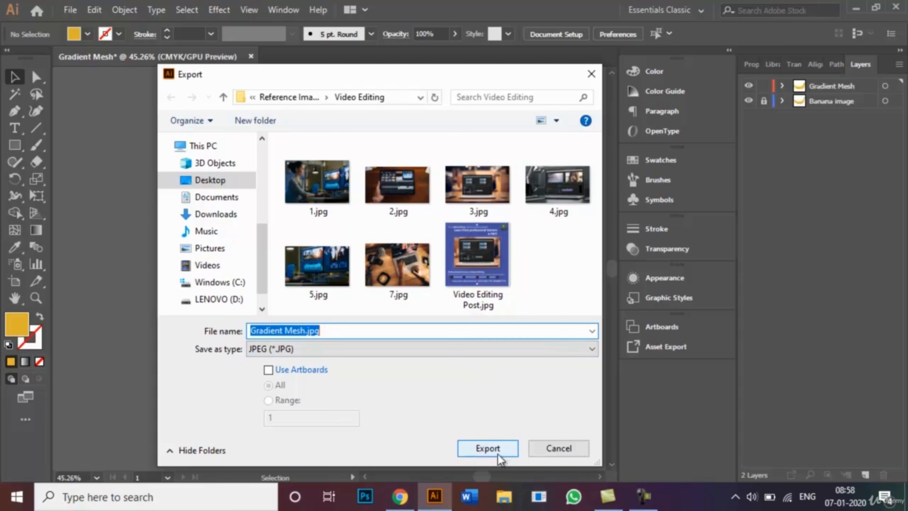
pyautogui.click(547, 453)
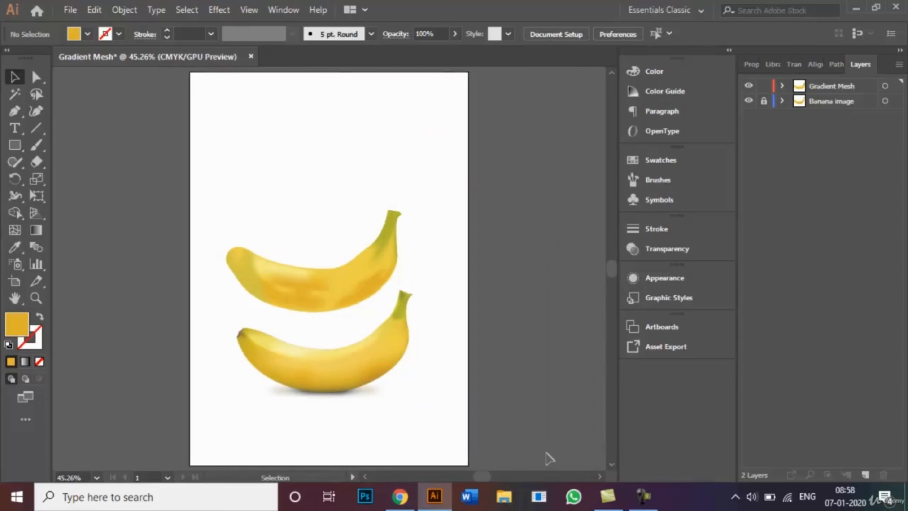